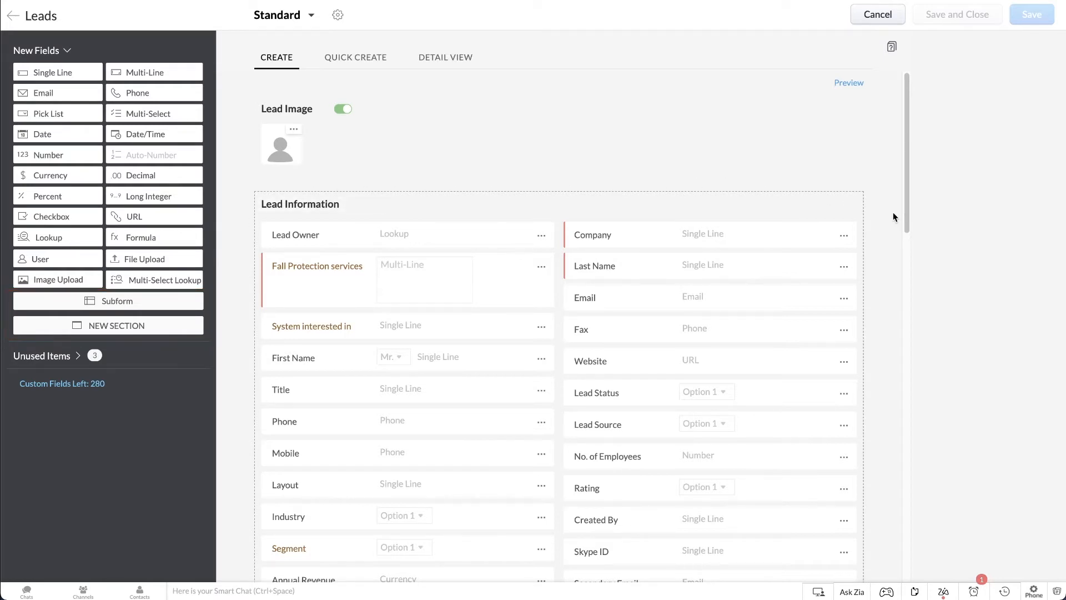
Add a Date field named "Follow up date" at the end of the Lead Information section in the Leads layout.
{"action": "scroll", "coordinate": [894, 217], "scroll_direction": "down", "scroll_amount": 5}
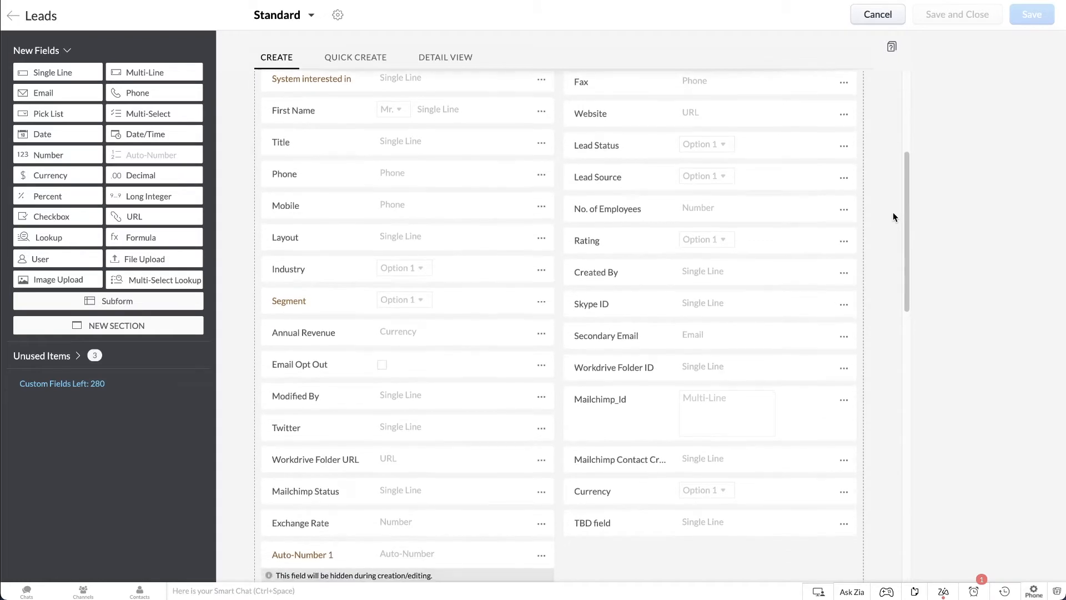
{"action": "scroll", "coordinate": [894, 217], "scroll_direction": "down", "scroll_amount": 3}
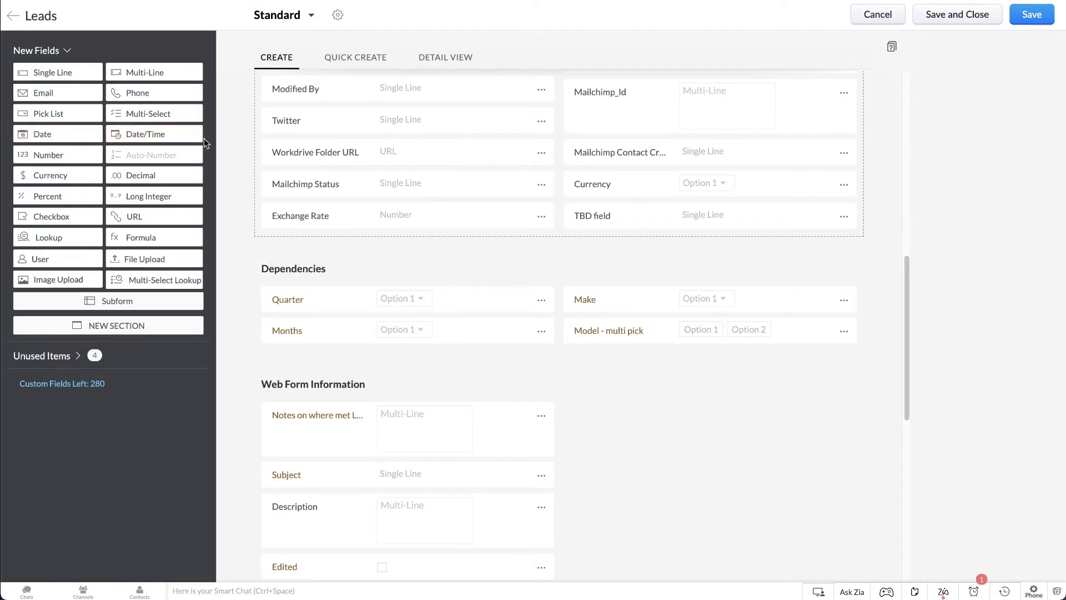
{"action": "left_click_drag", "start_coordinate": [95, 132], "coordinate": [327, 242]}
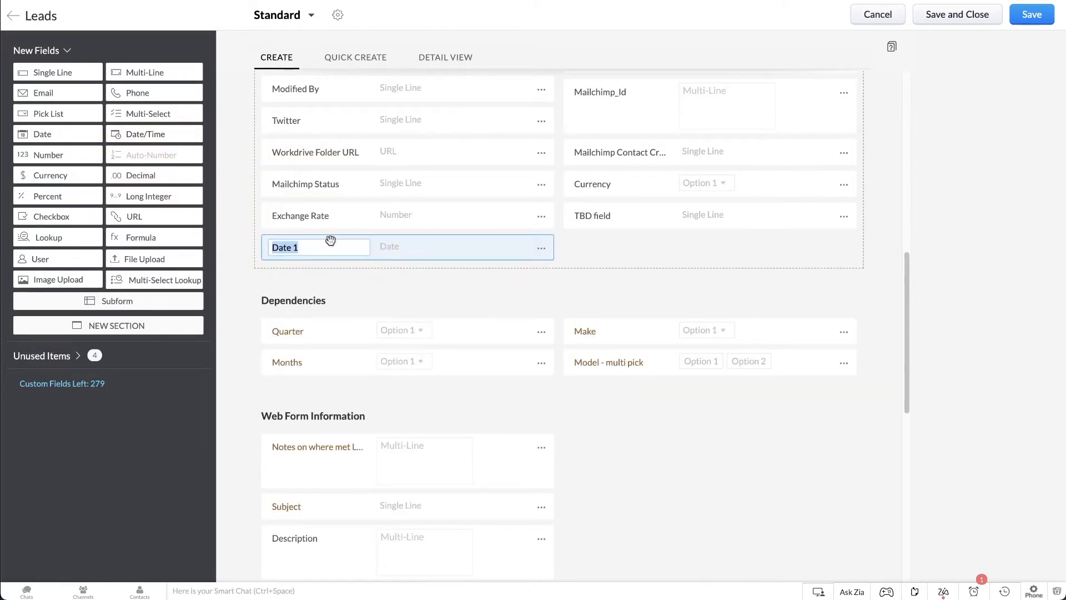
{"action": "type", "text": "Follow up date"}
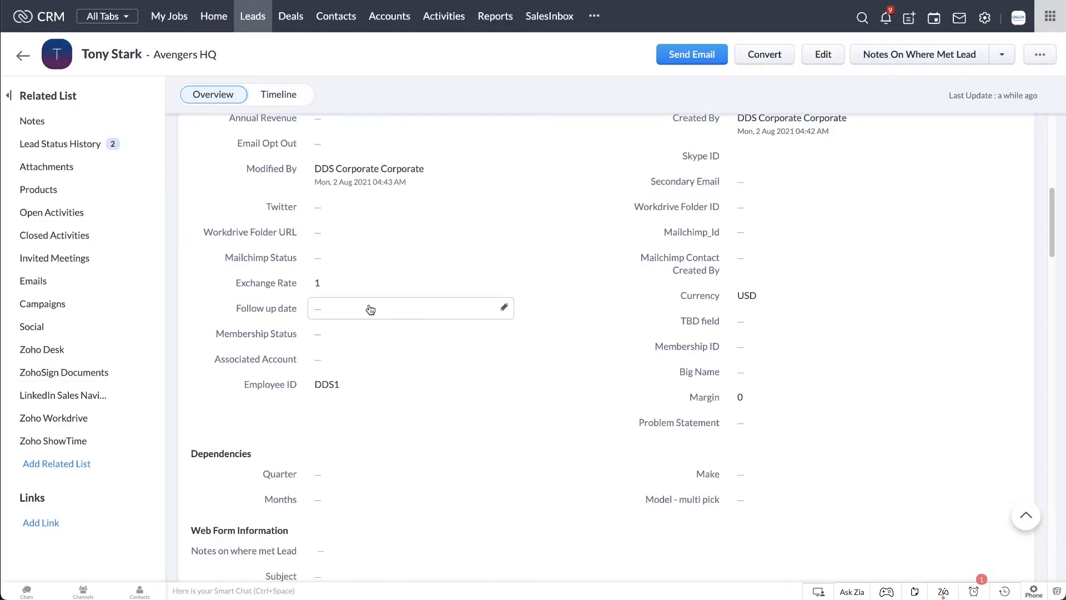
Set the lead record's Follow up date to Aug 17, 2021 and save the value.
{"action": "left_click", "coordinate": [369, 308]}
{"action": "left_click", "coordinate": [352, 442]}
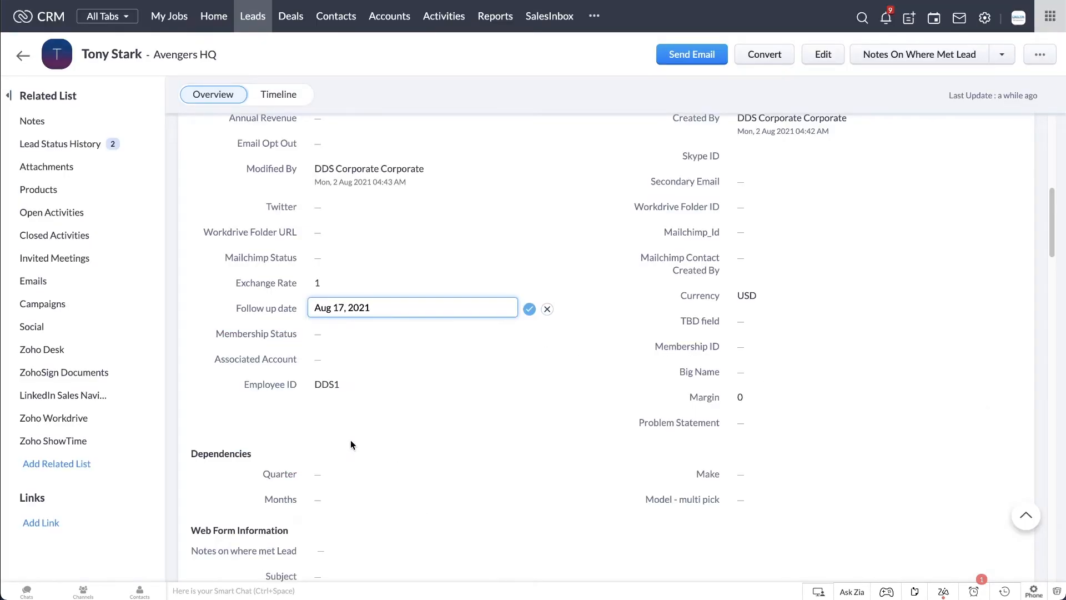
{"action": "left_click", "coordinate": [530, 309]}
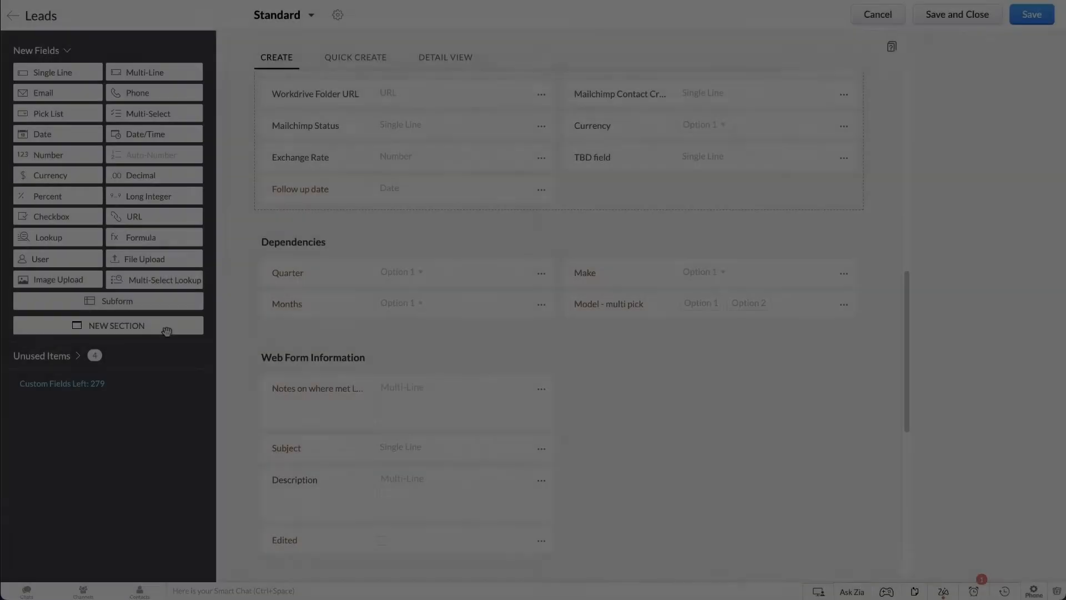
Add a new section named "Extra Information" between Web Form Information and Address Information in the Leads layout.
{"action": "left_click_drag", "start_coordinate": [167, 331], "coordinate": [357, 199]}
{"action": "type", "text": "Ex"}
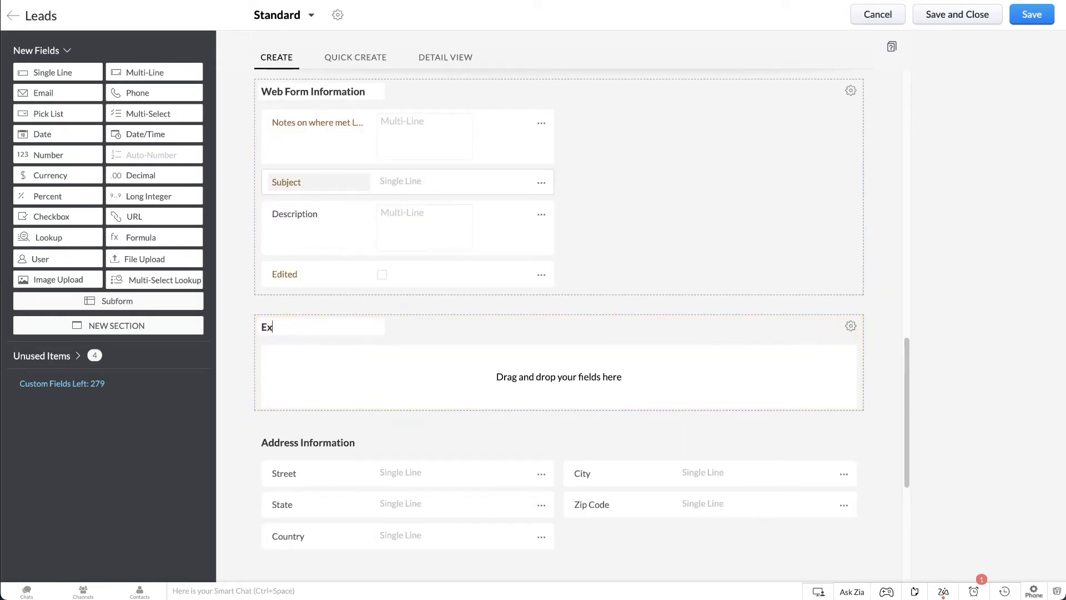
{"action": "type", "text": "tra Information"}
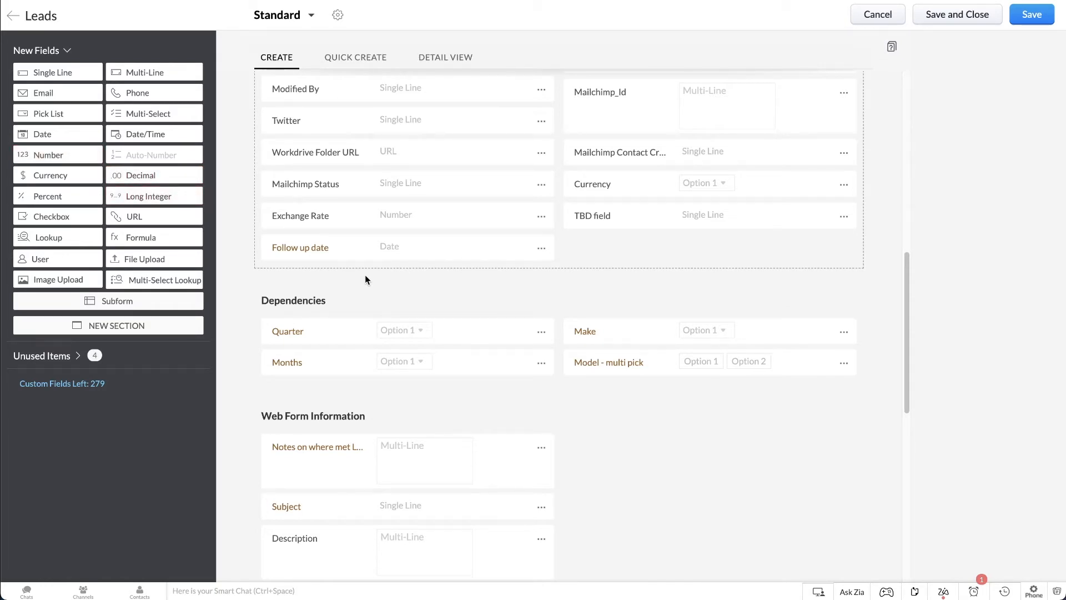
Add a Number field named "Membership ID" beside Follow up date in the Lead Information section.
{"action": "scroll", "coordinate": [878, 338], "scroll_direction": "up", "scroll_amount": 1}
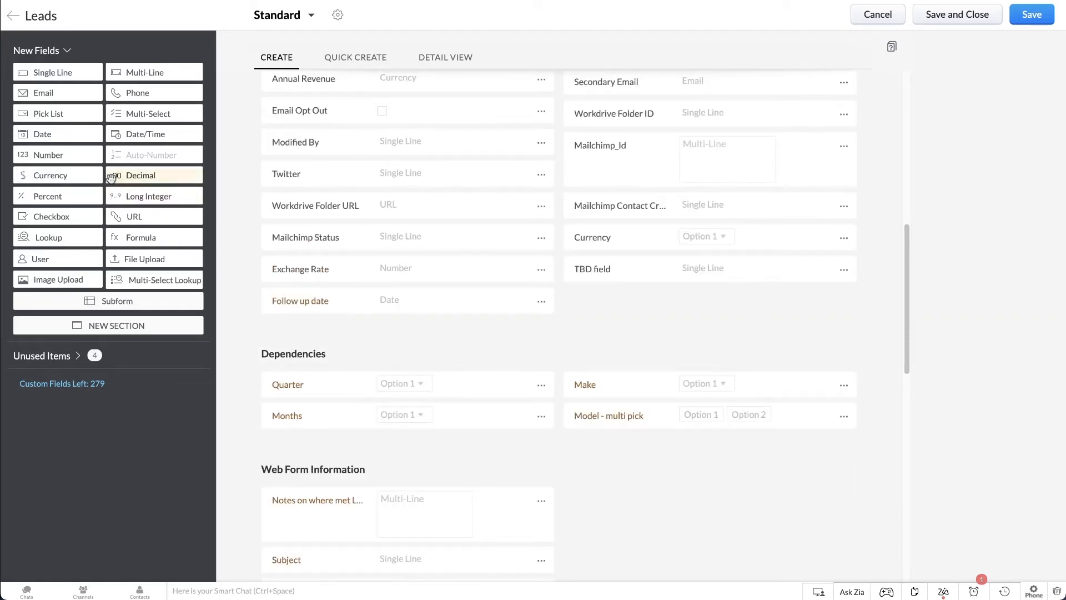
{"action": "left_click_drag", "start_coordinate": [83, 161], "coordinate": [622, 307]}
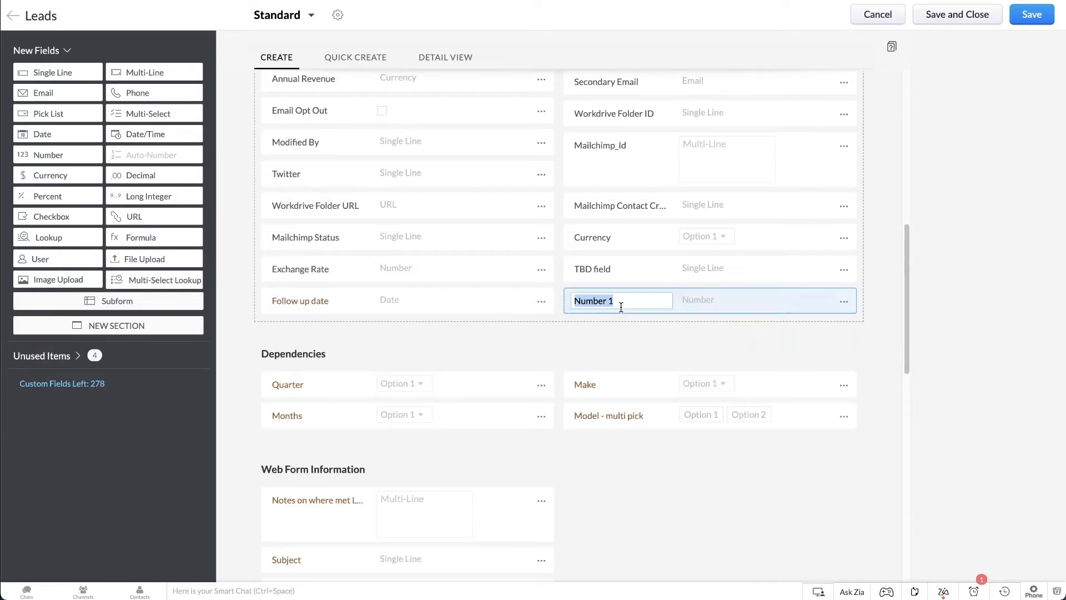
{"action": "key", "text": "BackSpace"}
{"action": "type", "text": "Membership ID"}
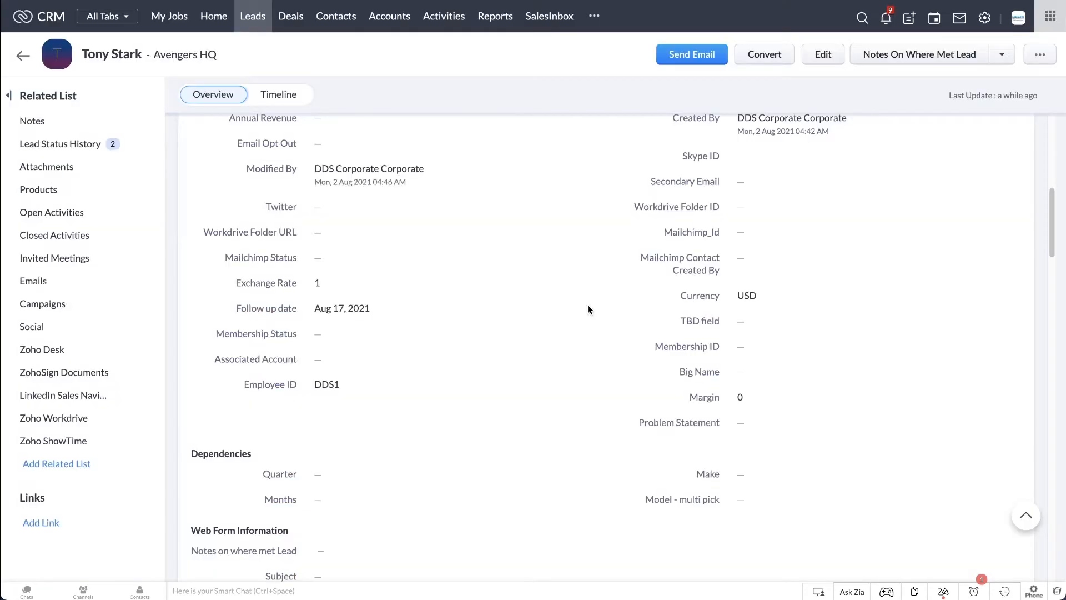
Enter the membership number in the lead record's Membership ID field and save it.
{"action": "left_click", "coordinate": [781, 346]}
{"action": "type", "text": "908786"}
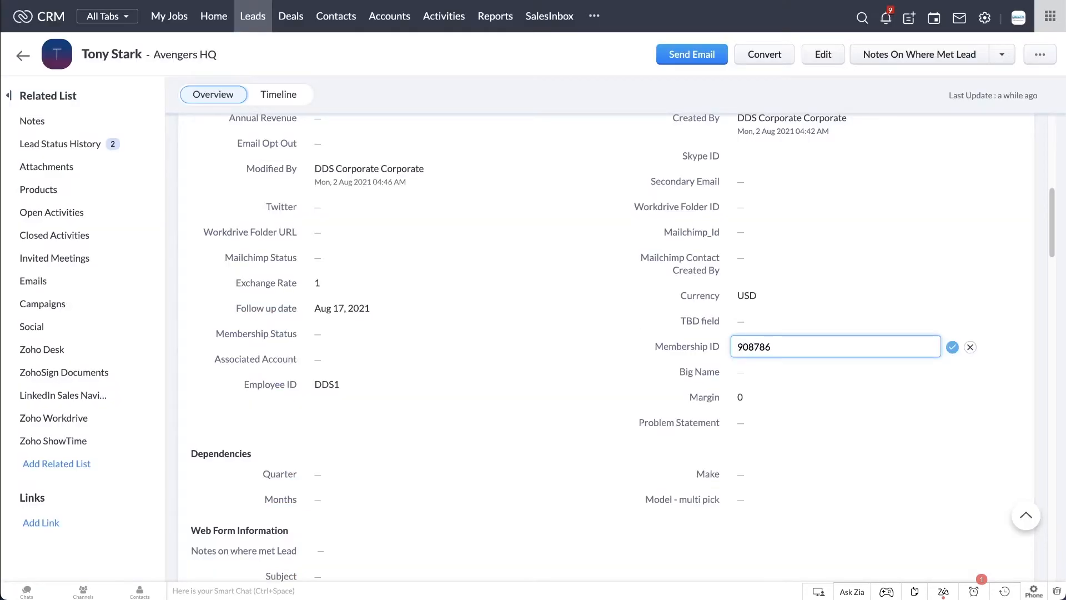
{"action": "left_click", "coordinate": [952, 346]}
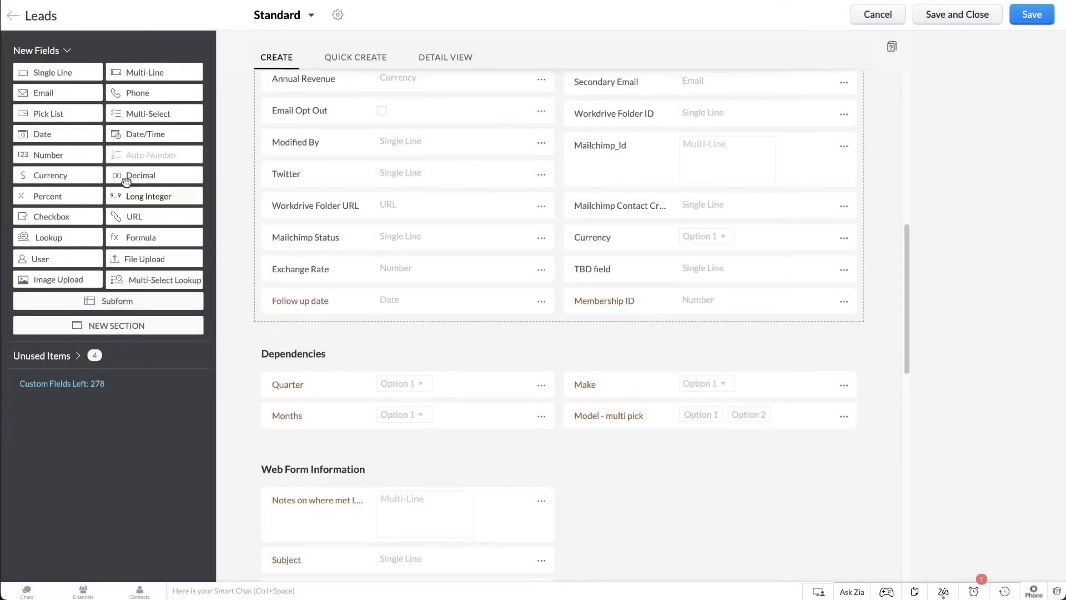
Add a Pick List field labelled "Membership Status" below Follow up date in the Lead Information section.
{"action": "left_click_drag", "start_coordinate": [78, 114], "coordinate": [318, 332]}
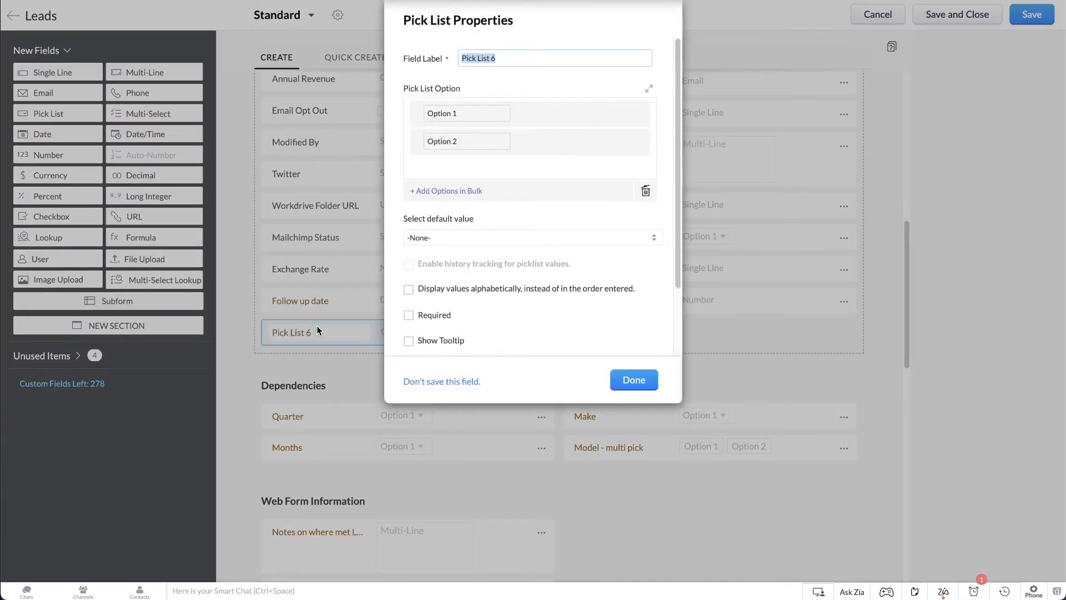
{"action": "type", "text": "Membership Status"}
Define the Membership Status options as Silver, Gold and Platinum, and confirm the pick list properties.
{"action": "key", "text": "Tab"}
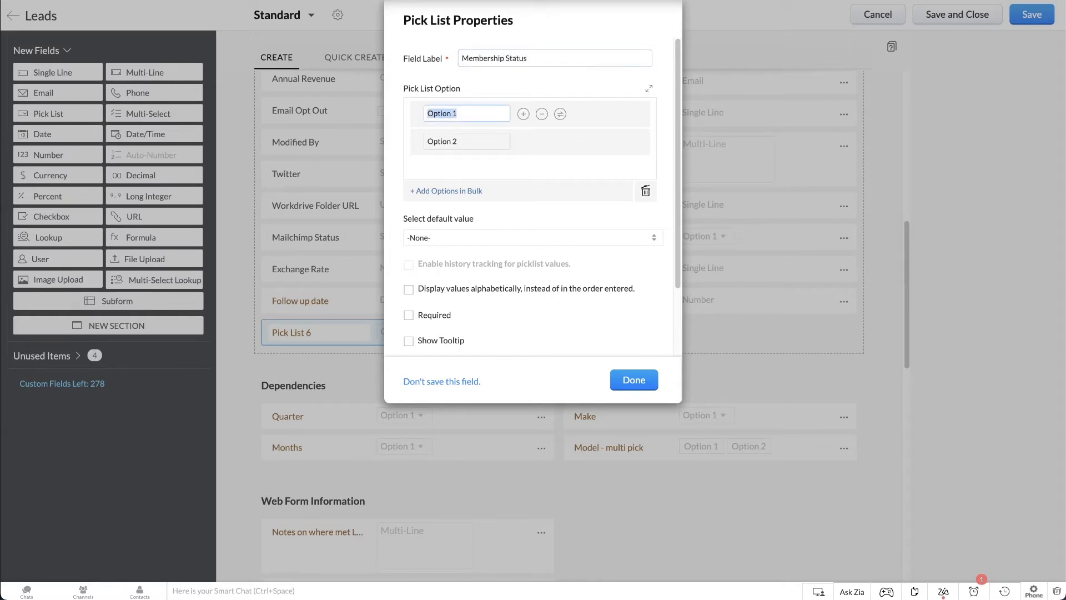
{"action": "type", "text": "Silver"}
{"action": "key", "text": "Tab"}
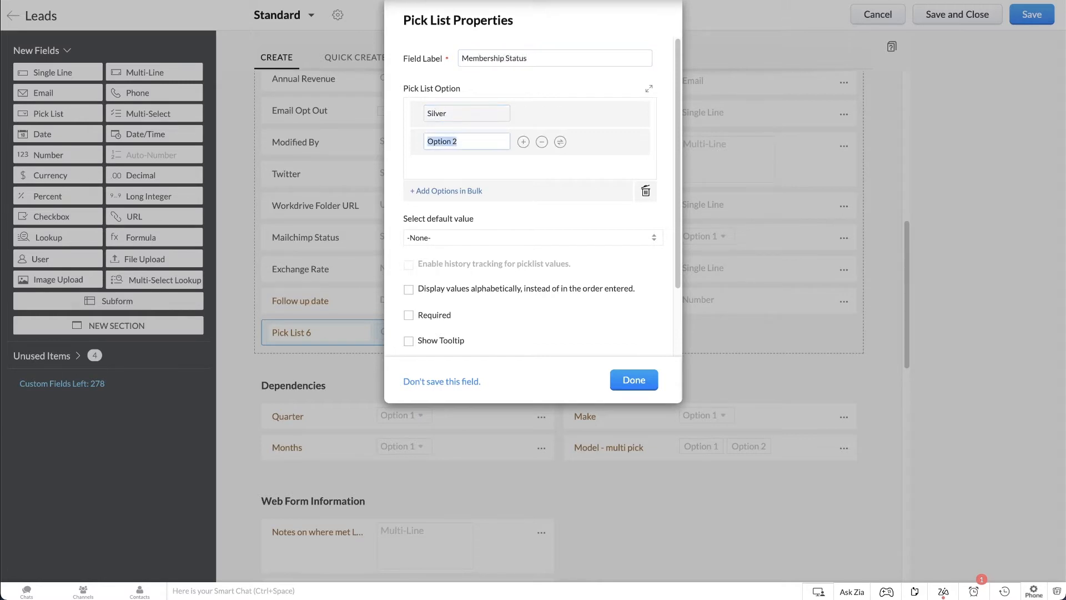
{"action": "type", "text": "Gold"}
{"action": "left_click", "coordinate": [522, 143]}
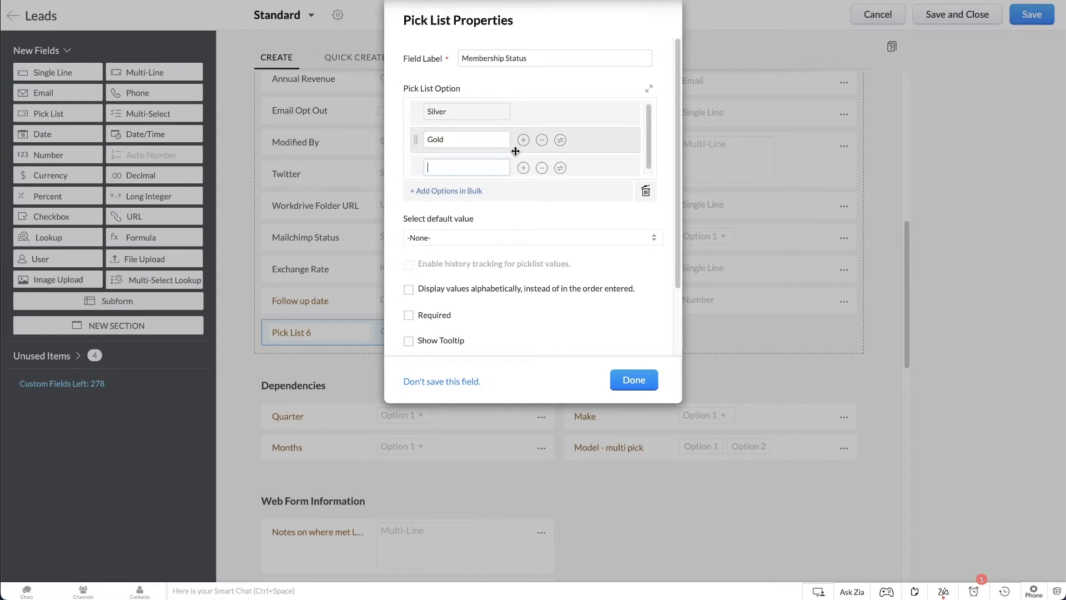
{"action": "type", "text": "Platinum"}
{"action": "left_click", "coordinate": [481, 192]}
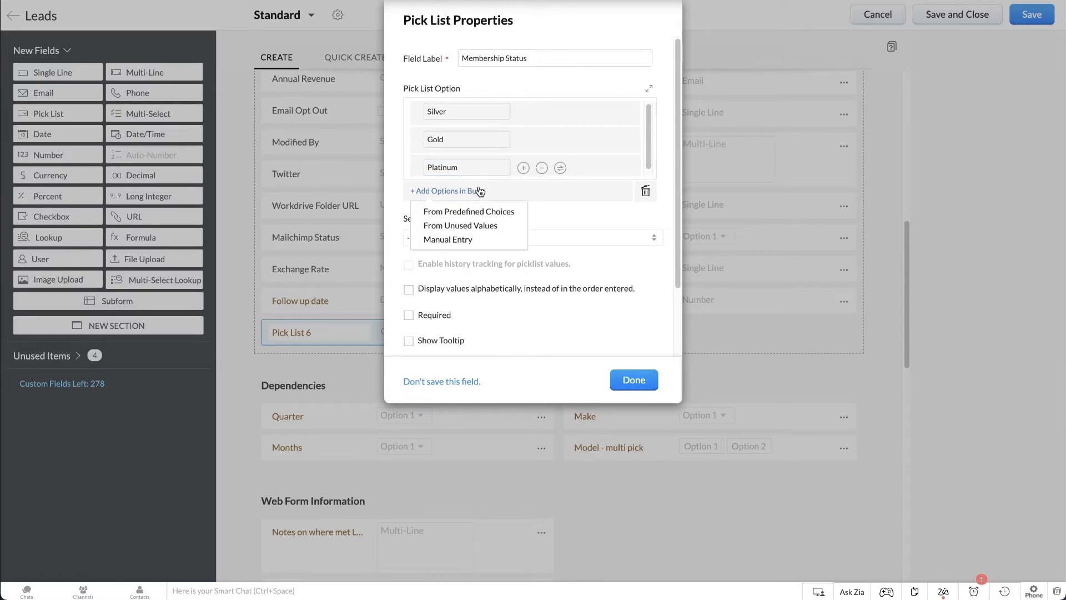
{"action": "left_click", "coordinate": [565, 204]}
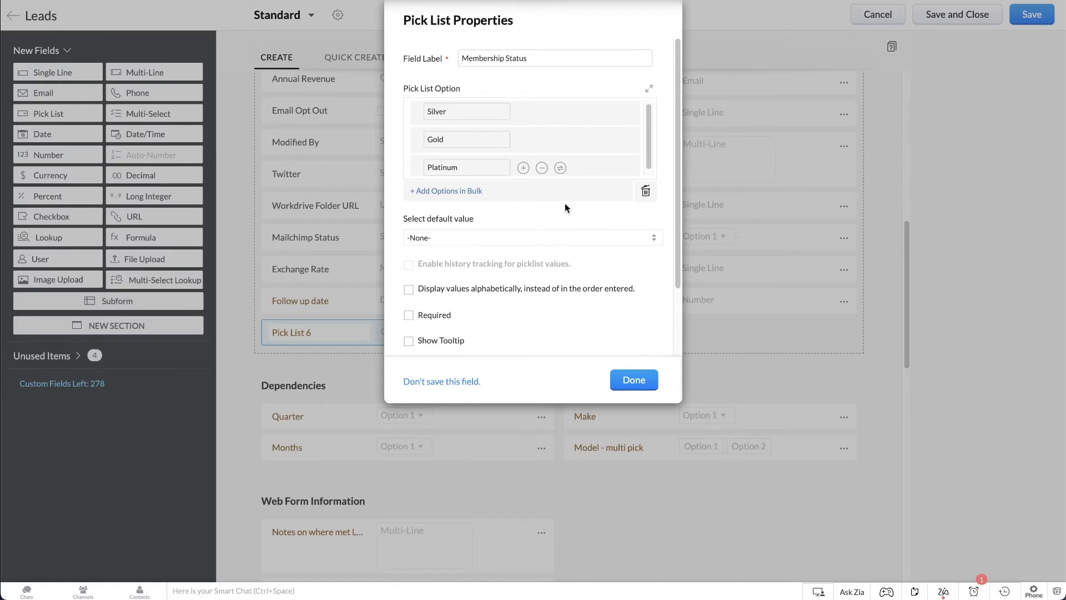
{"action": "left_click", "coordinate": [640, 384]}
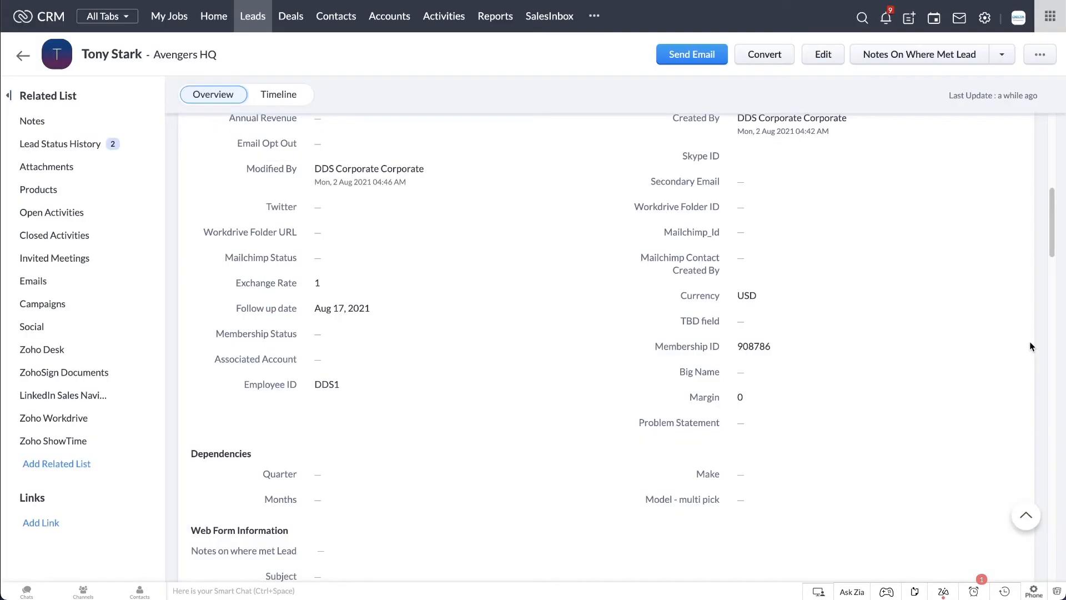
Set the lead record's Membership Status to Platinum and save the value.
{"action": "left_click", "coordinate": [356, 335]}
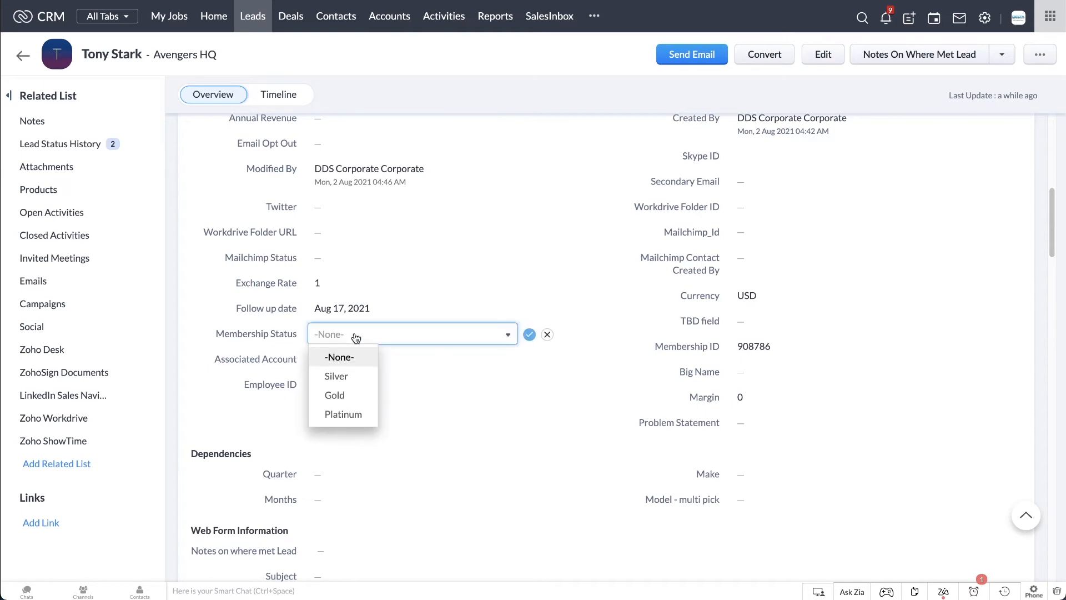
{"action": "left_click", "coordinate": [343, 414]}
{"action": "left_click", "coordinate": [529, 334]}
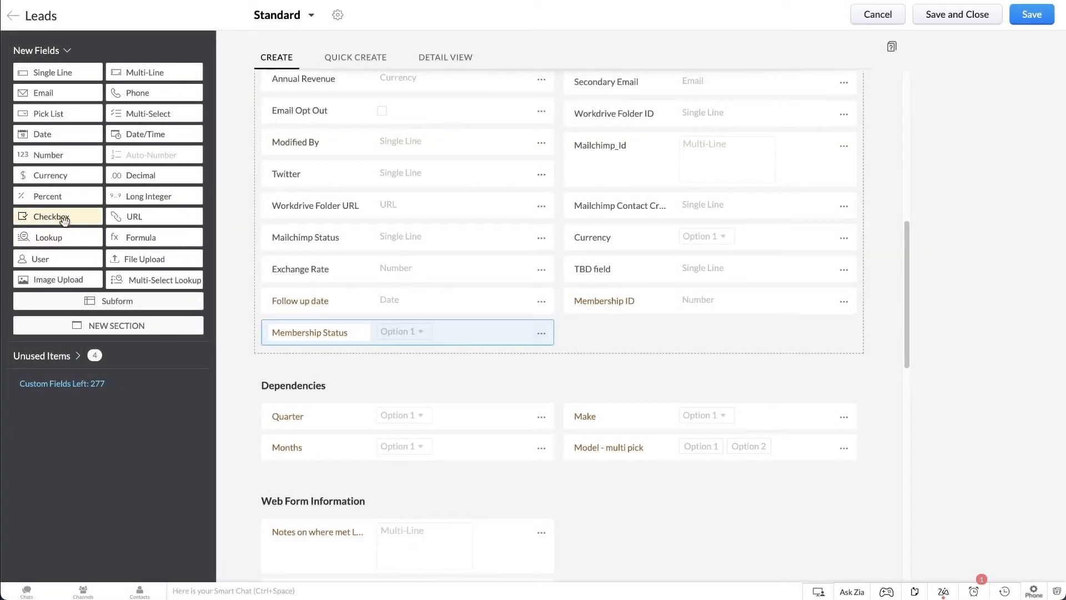
Add a Checkbox field named "Big Name" beside Membership Status in the layout, and enable it on the lead record.
{"action": "left_click_drag", "start_coordinate": [64, 216], "coordinate": [623, 338]}
{"action": "type", "text": "Big Name"}
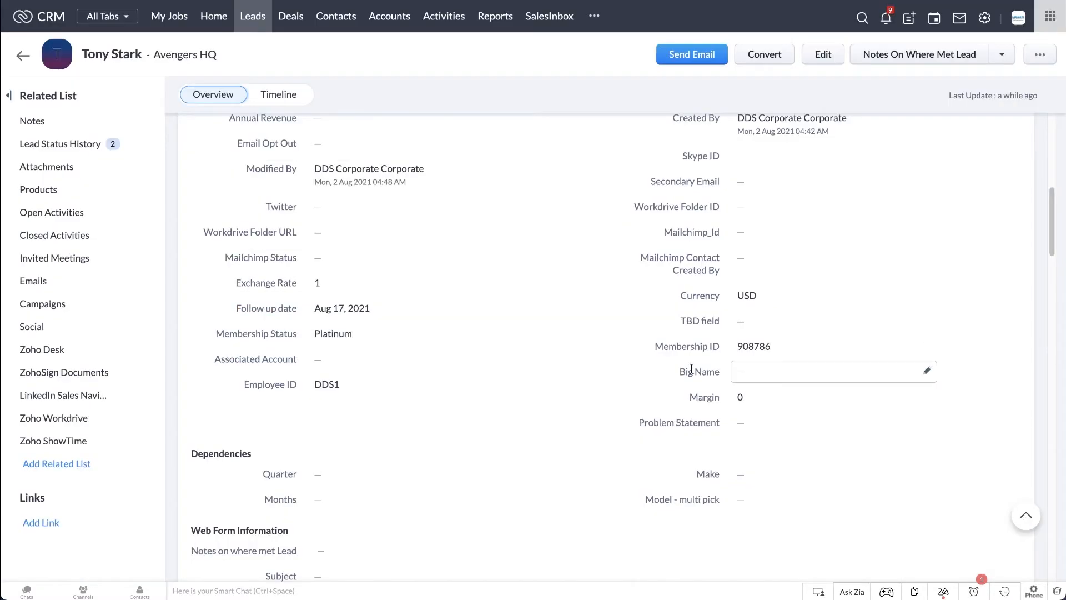
{"action": "left_click", "coordinate": [746, 379]}
{"action": "left_click", "coordinate": [745, 377]}
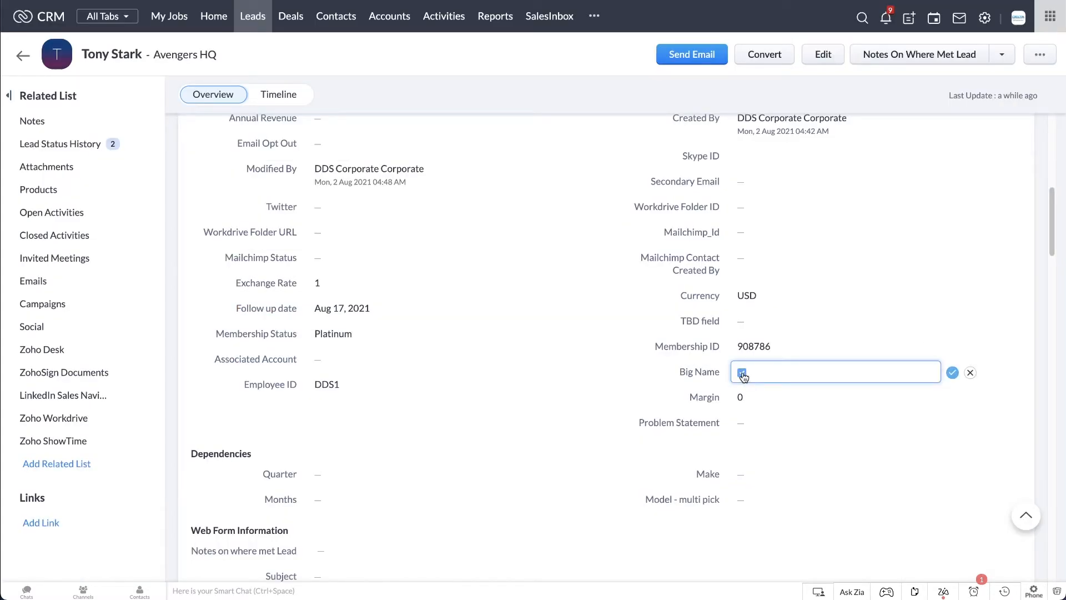
{"action": "left_click", "coordinate": [953, 373]}
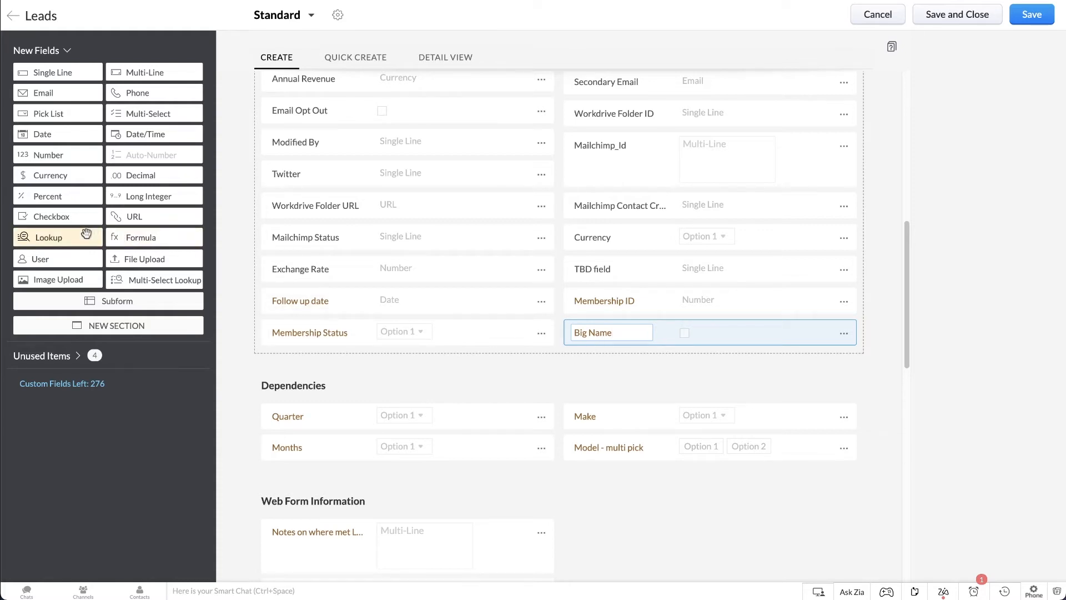
Add a Lookup field labelled "Associated Account" below Membership Status, with Accounts as its lookup module.
{"action": "left_click_drag", "start_coordinate": [87, 233], "coordinate": [377, 363]}
{"action": "type", "text": "Assoc"}
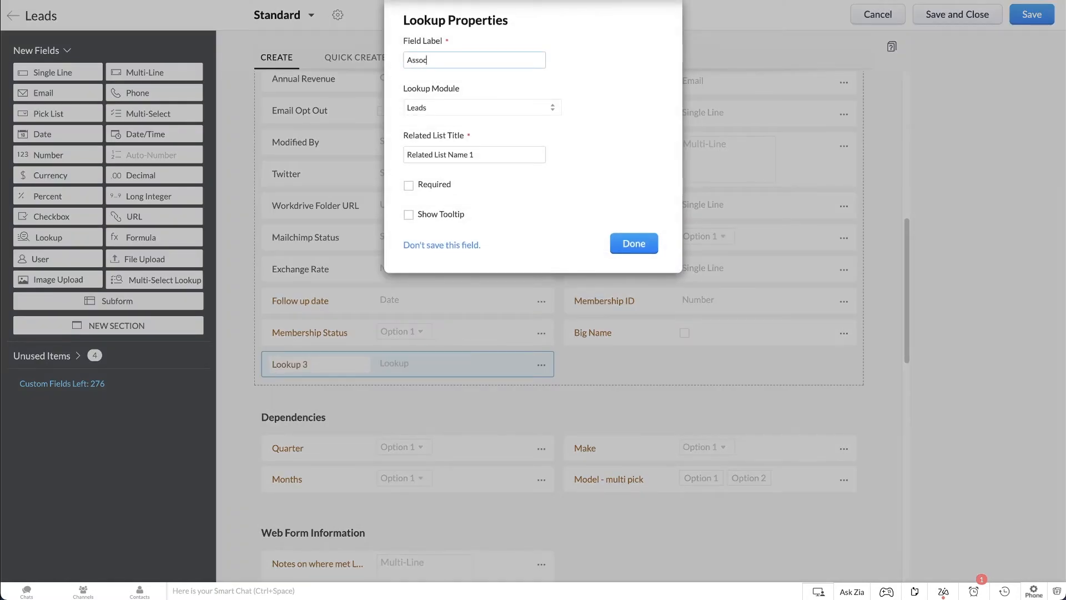
{"action": "type", "text": "iated Account"}
{"action": "left_click", "coordinate": [526, 117]}
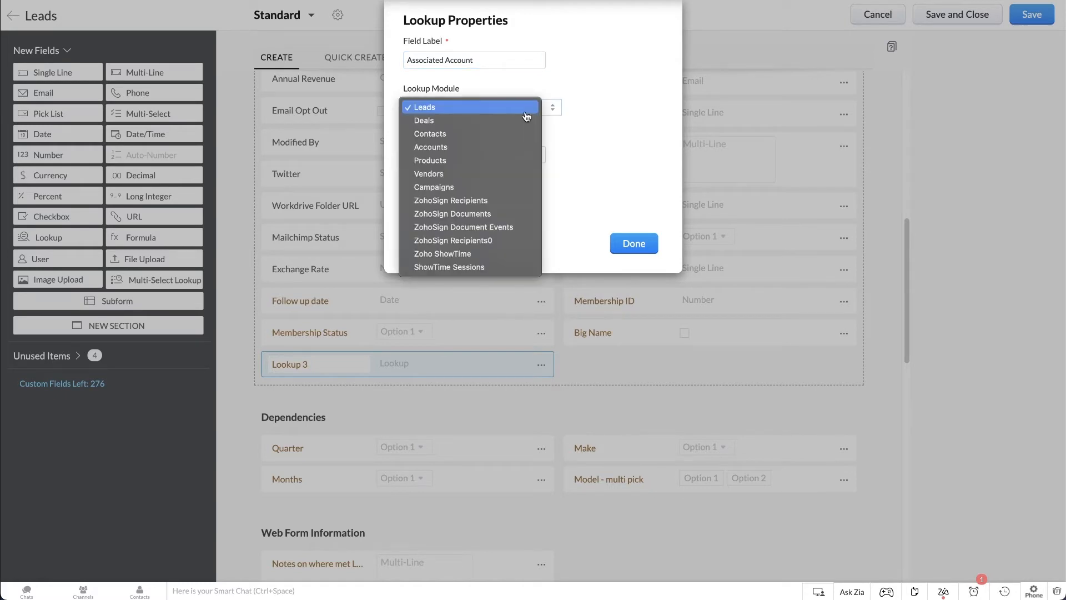
{"action": "left_click", "coordinate": [474, 147]}
Title the lookup's related list "Related Account" and confirm the lookup properties.
{"action": "left_click", "coordinate": [474, 150]}
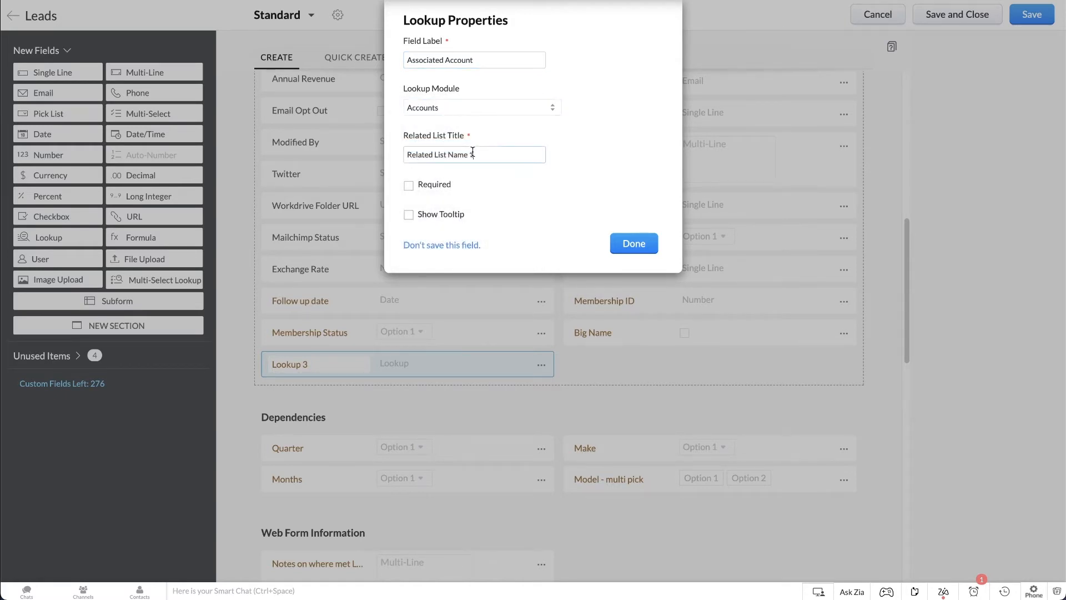
{"action": "key", "text": "ctrl+a"}
{"action": "type", "text": "Related Accoun"}
{"action": "left_click", "coordinate": [633, 243]}
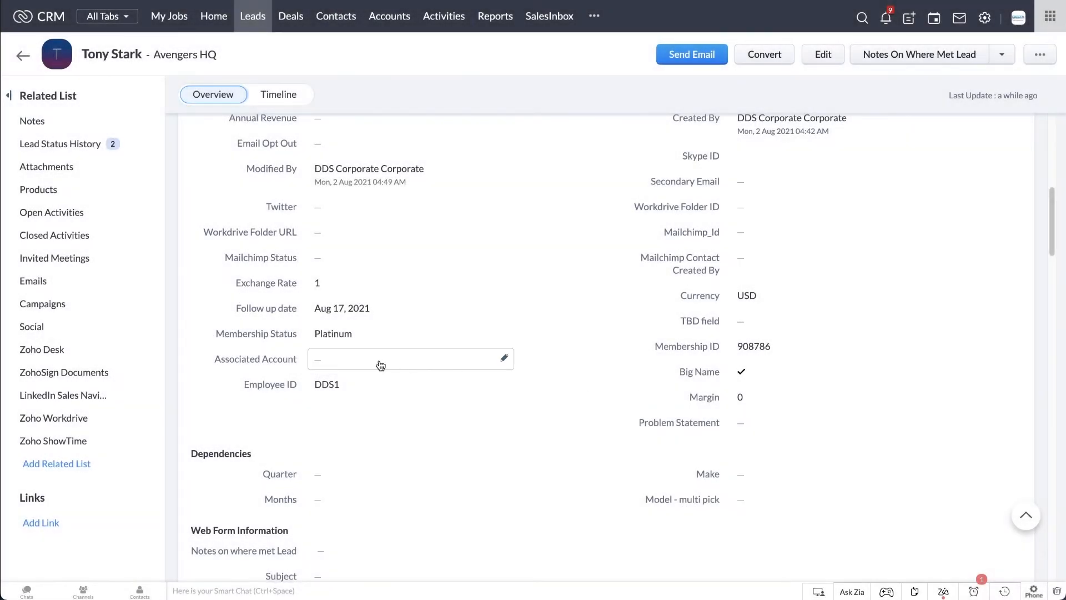
Set the lead record's Associated Account to AVENGERS and save the value.
{"action": "left_click", "coordinate": [373, 357]}
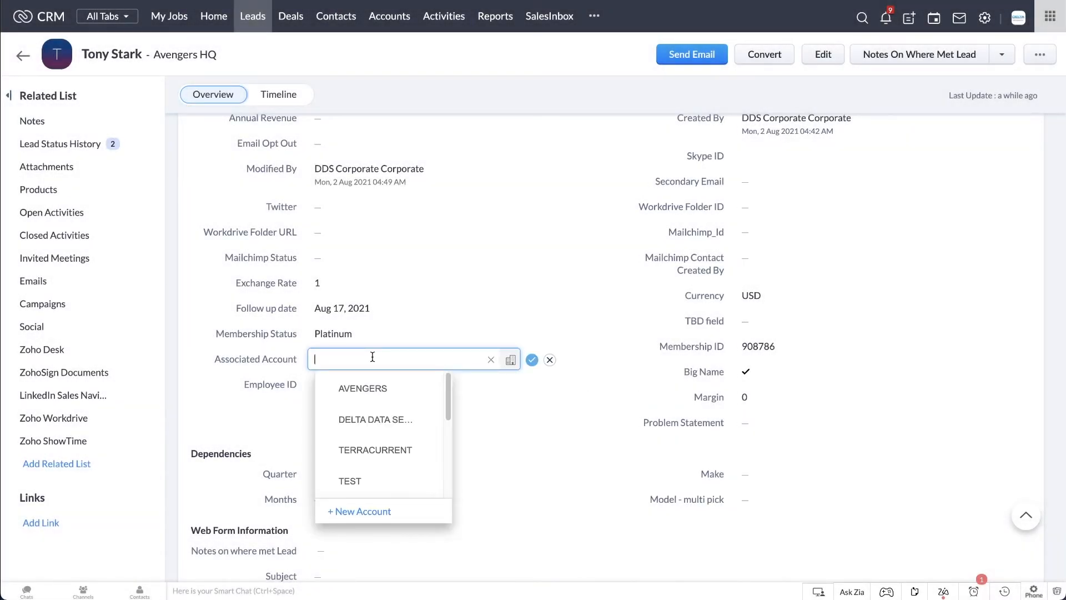
{"action": "type", "text": "Aven"}
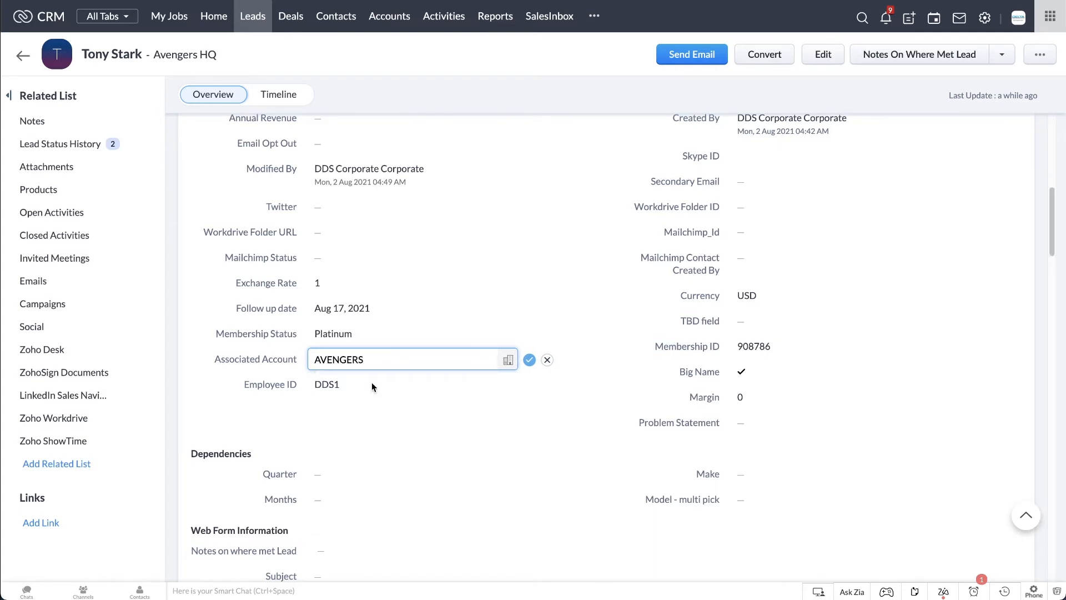
{"action": "left_click", "coordinate": [527, 362]}
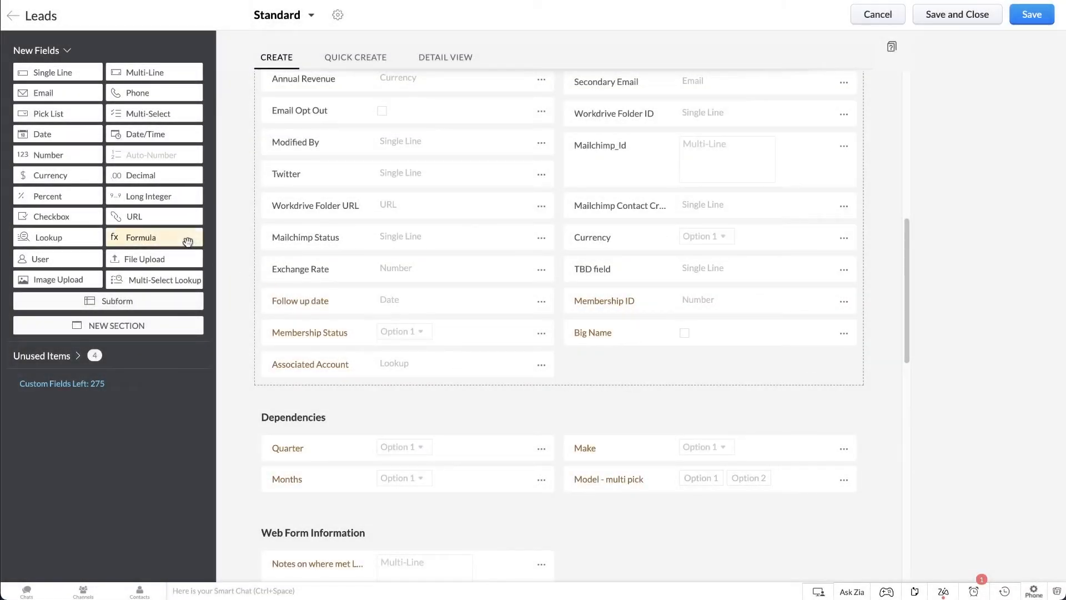
Add a Formula field labelled "Margin" below Big Name and insert the Annual Revenue field into its formula expression.
{"action": "left_click_drag", "start_coordinate": [133, 237], "coordinate": [621, 389]}
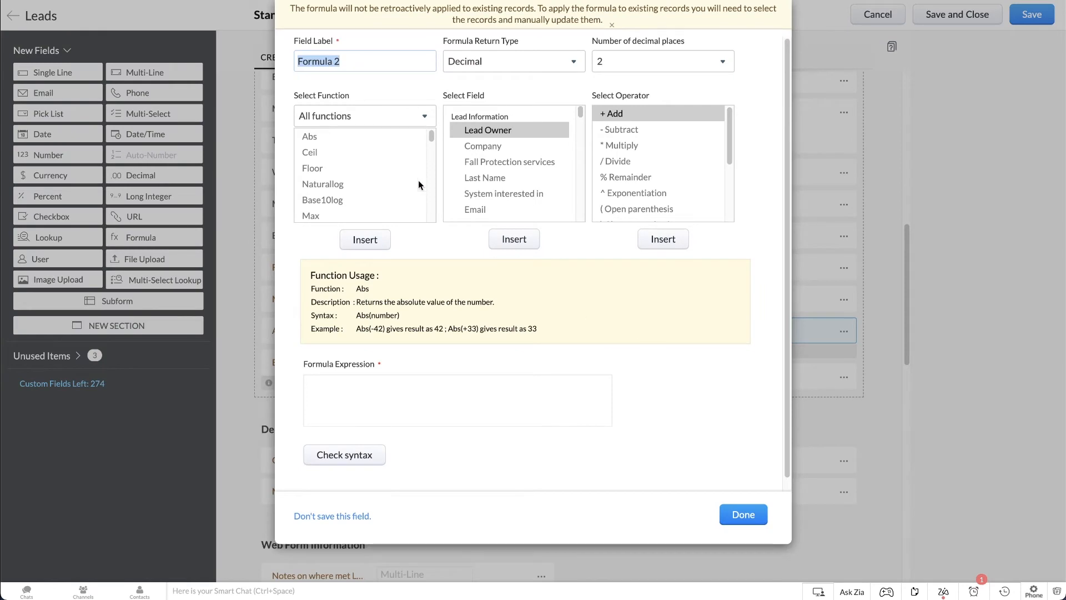
{"action": "type", "text": "Margin"}
{"action": "scroll", "coordinate": [482, 156], "scroll_direction": "down", "scroll_amount": 5}
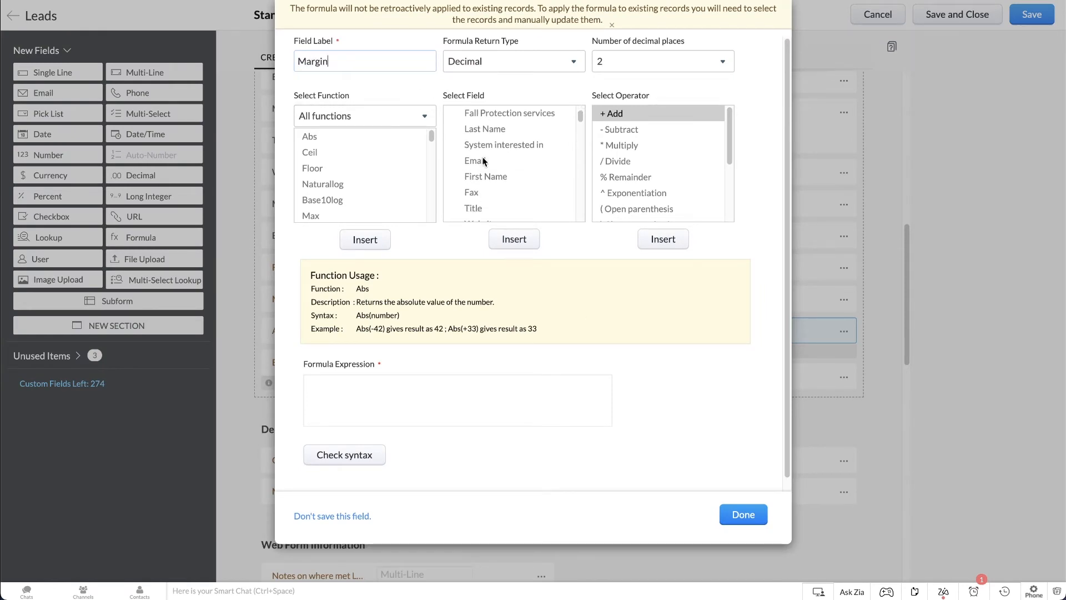
{"action": "left_click", "coordinate": [483, 157]}
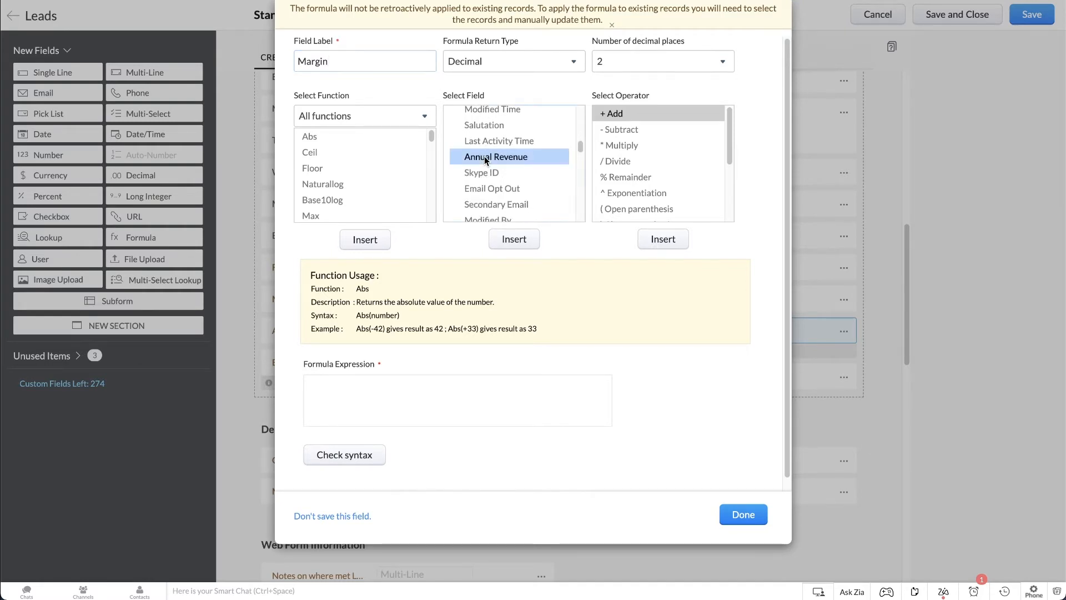
{"action": "left_click", "coordinate": [517, 239]}
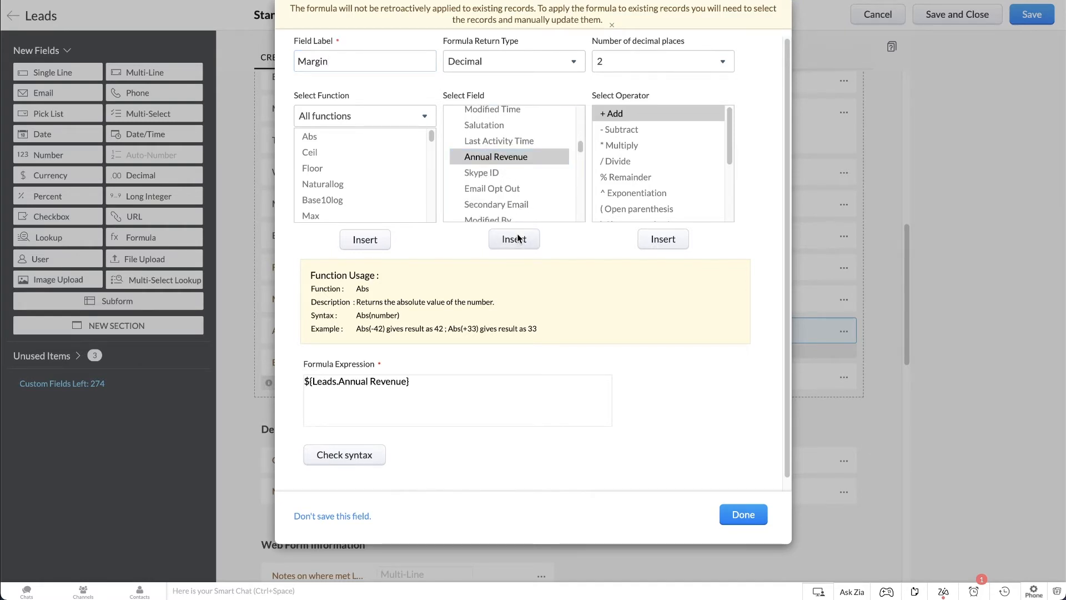
Complete the Margin formula by multiplying Annual Revenue by 0.1, and check its syntax.
{"action": "left_click", "coordinate": [632, 147]}
{"action": "left_click", "coordinate": [659, 238]}
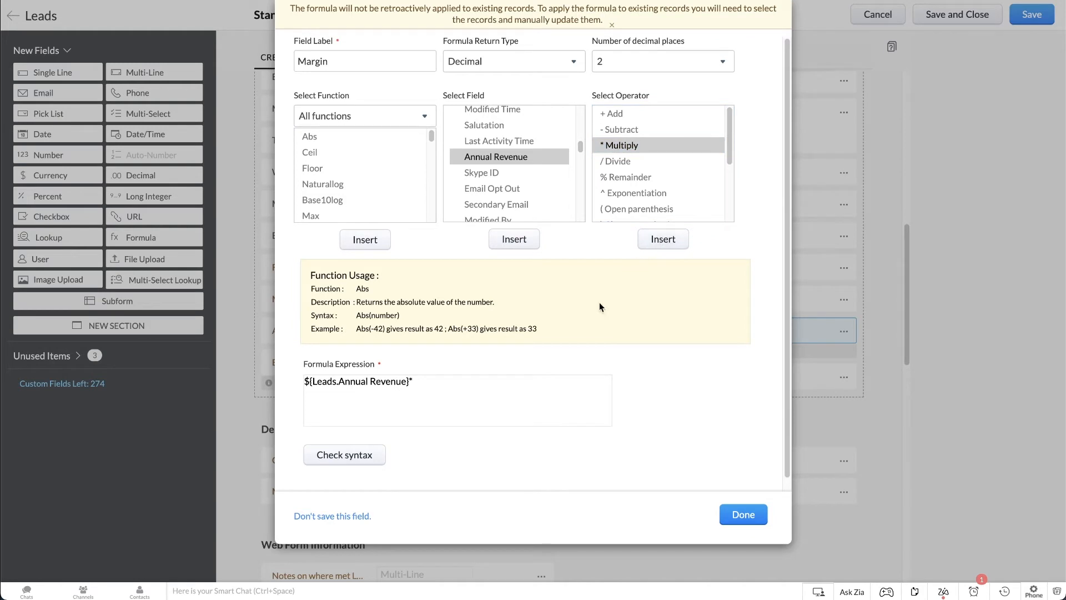
{"action": "left_click", "coordinate": [539, 379]}
{"action": "type", "text": "0.1"}
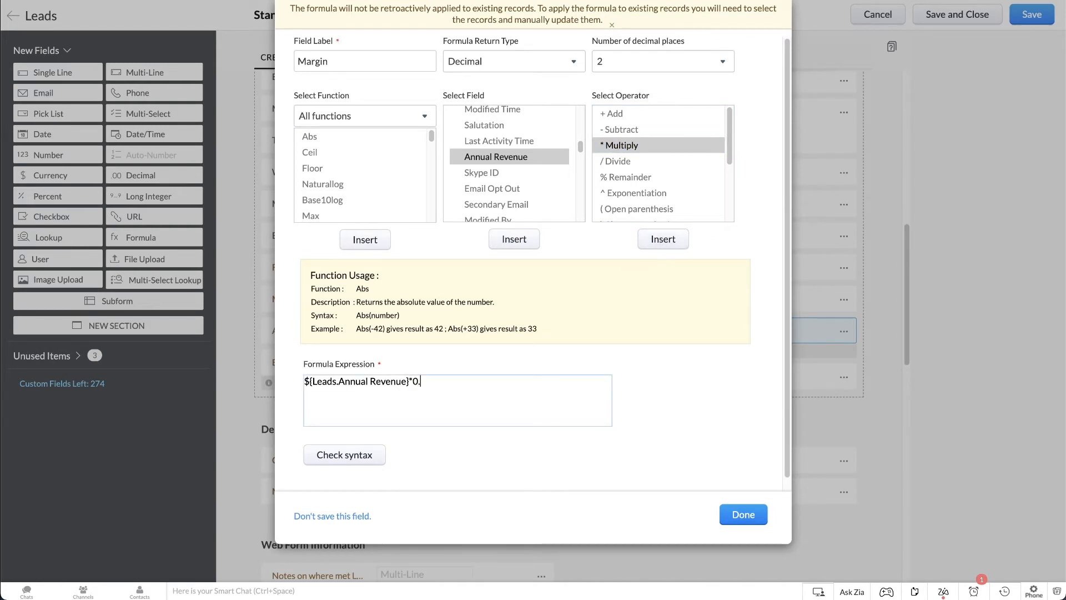
{"action": "left_click", "coordinate": [380, 455]}
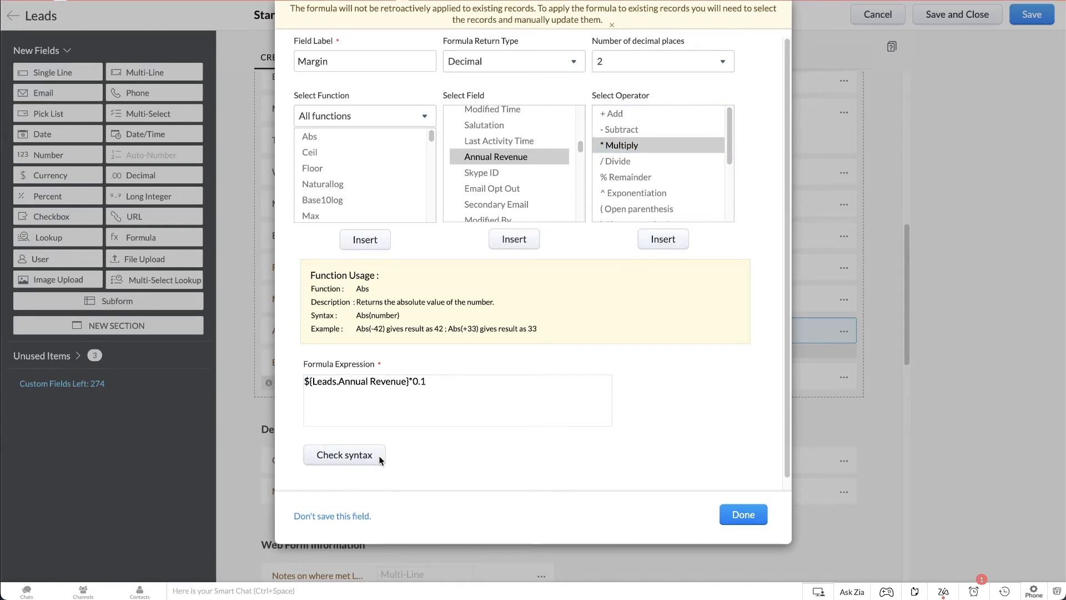
Set the Margin formula's return type to Currency and confirm the field.
{"action": "left_click", "coordinate": [546, 66]}
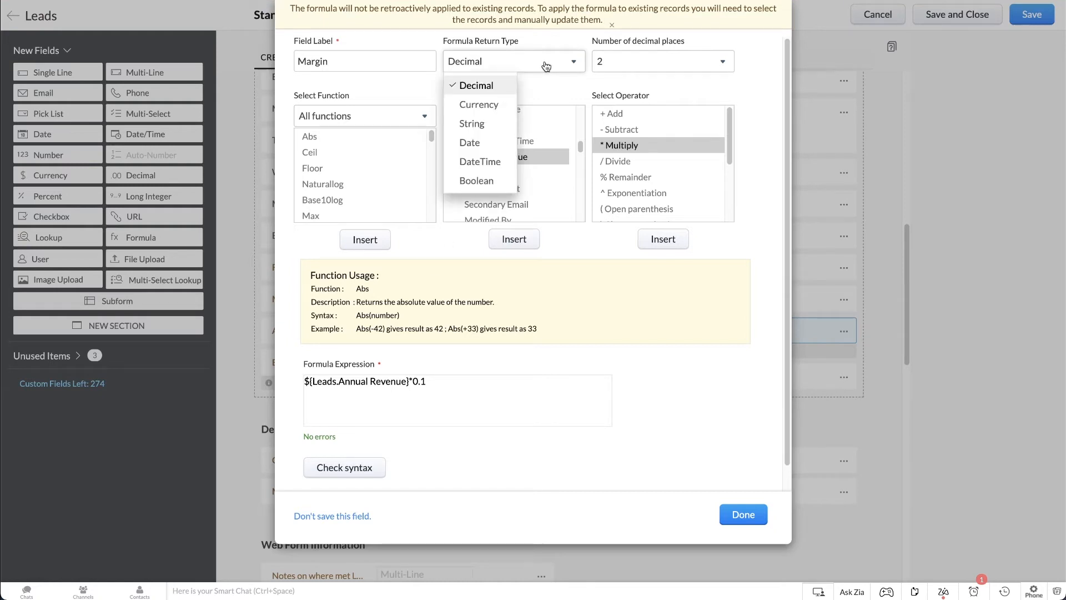
{"action": "left_click", "coordinate": [493, 105]}
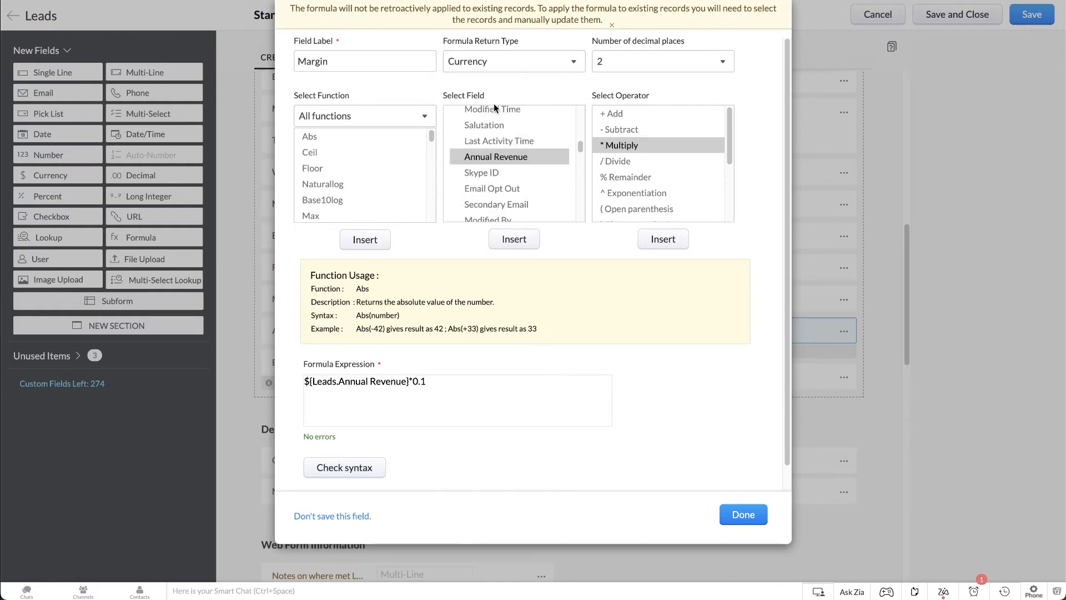
{"action": "left_click", "coordinate": [744, 515]}
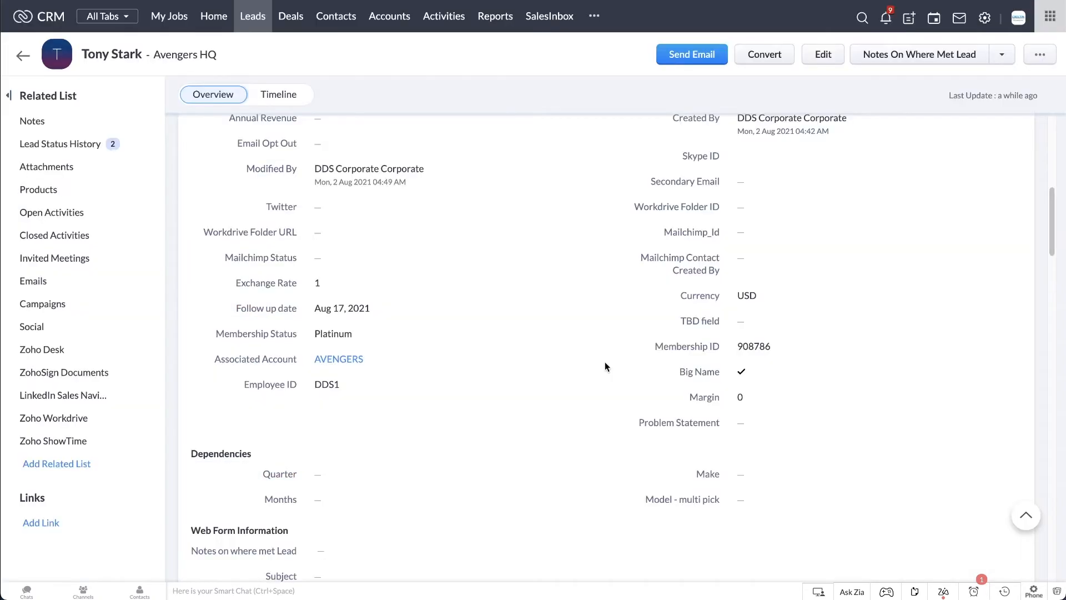
Set the lead record's Annual Revenue to 10000000 and save the value.
{"action": "scroll", "coordinate": [605, 361], "scroll_direction": "up", "scroll_amount": 2}
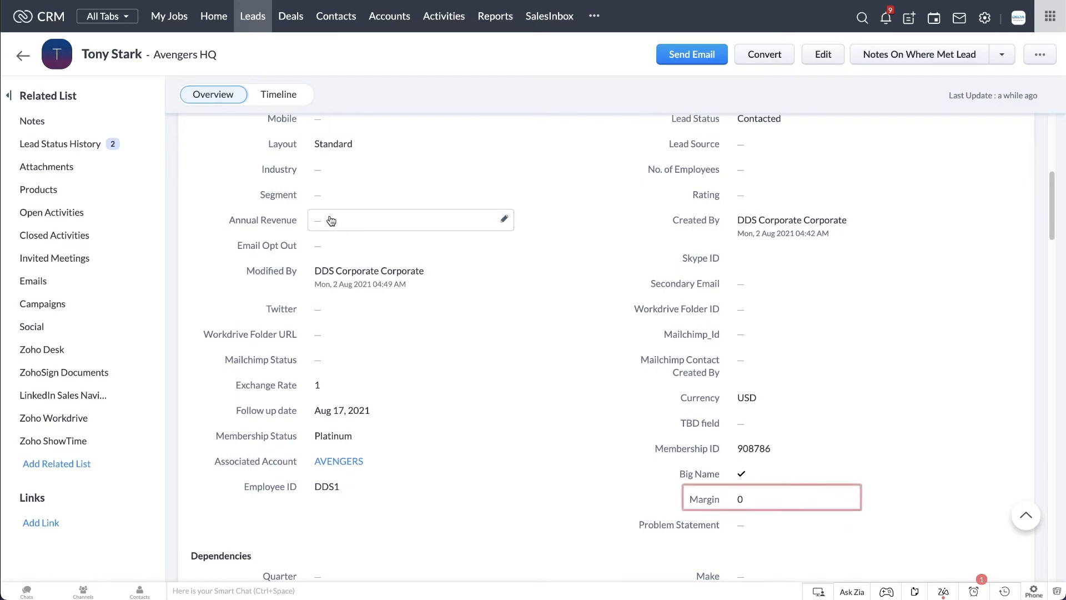
{"action": "left_click", "coordinate": [328, 217]}
{"action": "type", "text": "10000000"}
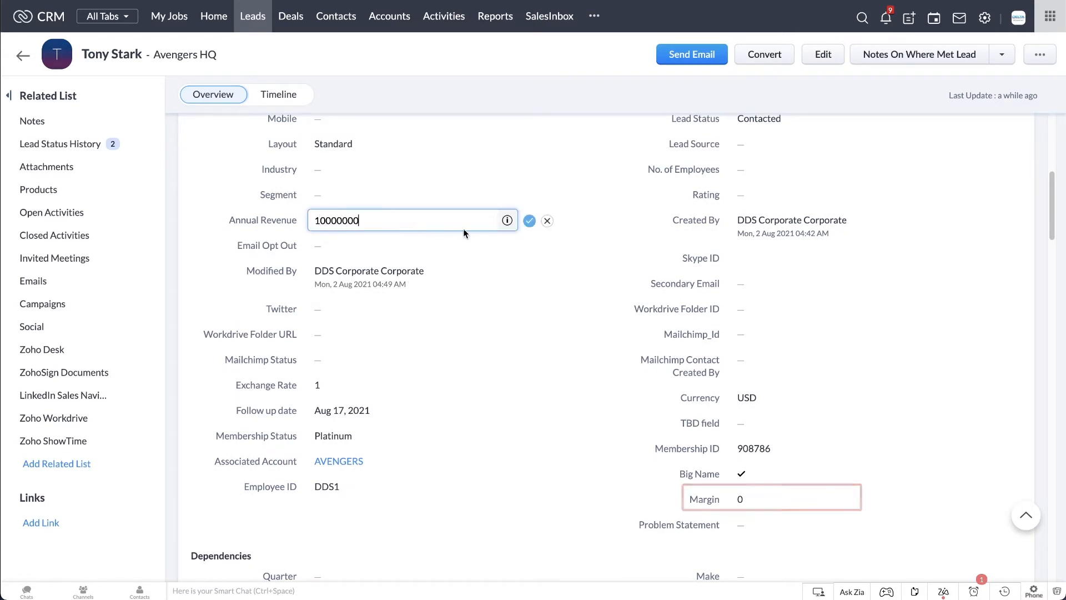
{"action": "left_click", "coordinate": [527, 224]}
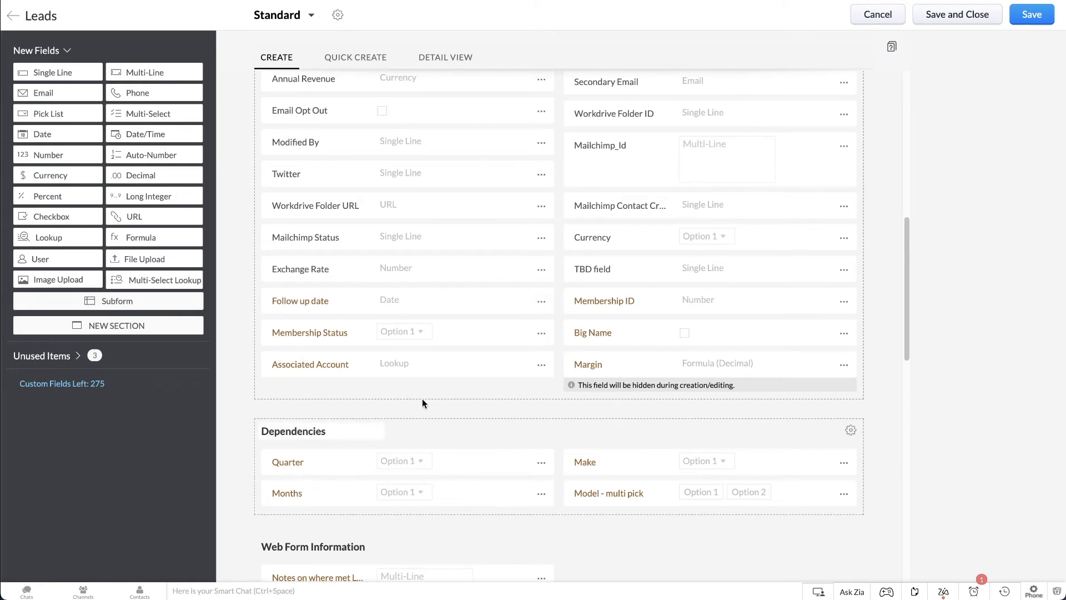
Add an Auto-Number field labelled "Employee ID" below Associated Account, with the prefix DDS, and confirm its properties.
{"action": "left_click_drag", "start_coordinate": [148, 155], "coordinate": [342, 411]}
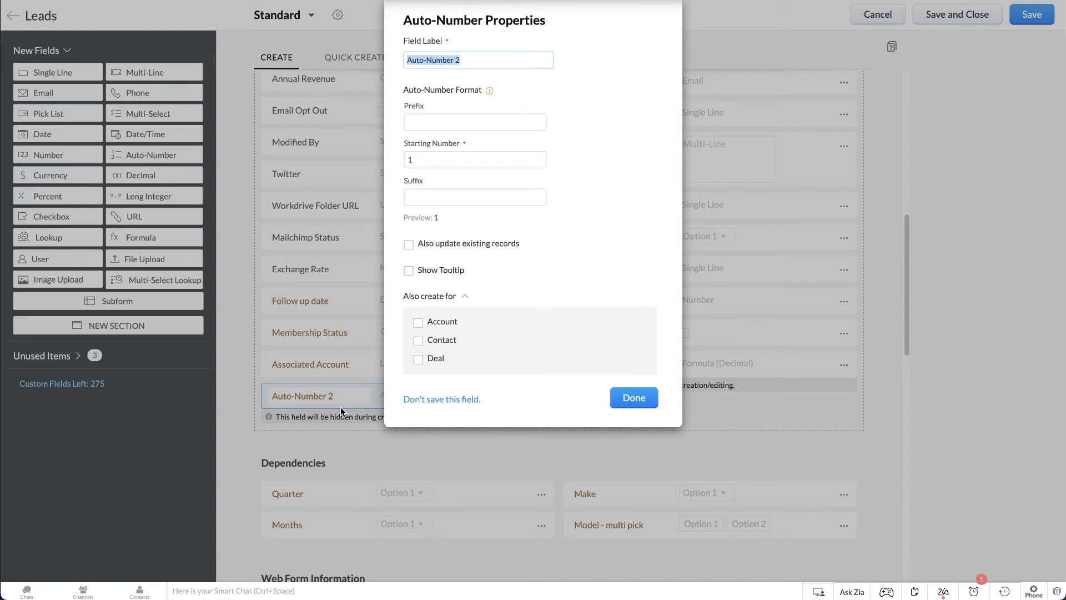
{"action": "type", "text": "Employee ID"}
{"action": "left_click", "coordinate": [451, 123]}
{"action": "type", "text": "DDS"}
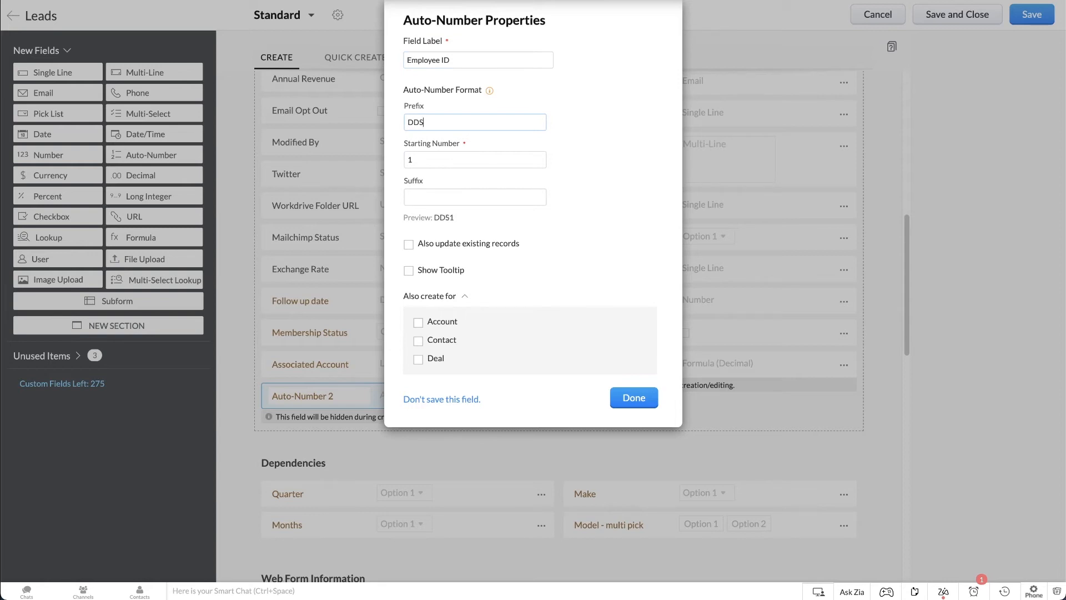
{"action": "left_click", "coordinate": [629, 399]}
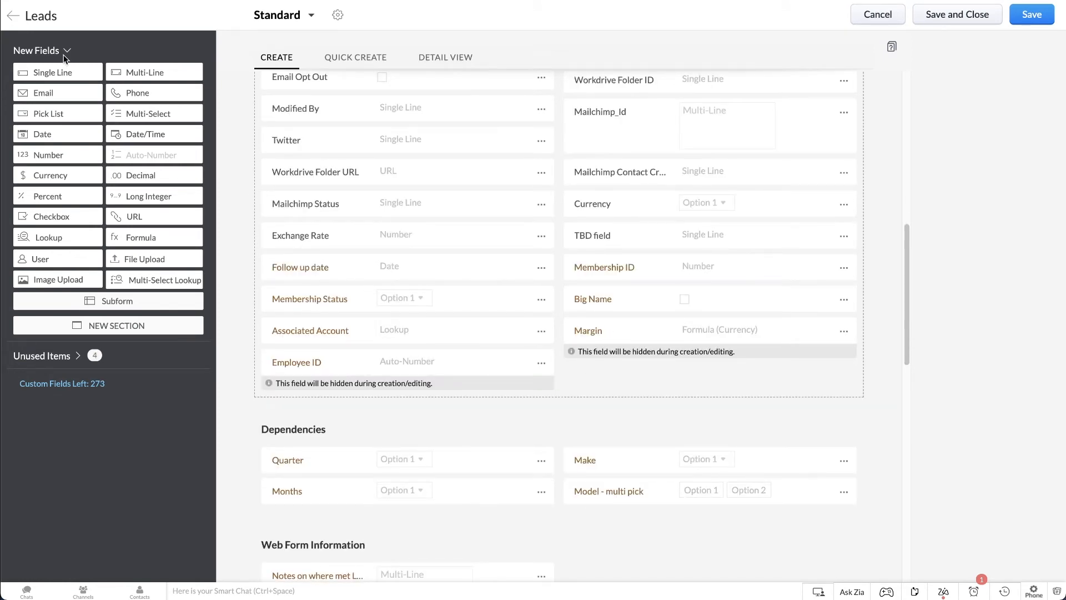
Add a Single Line field named "Middle Name" below Margin in the layout.
{"action": "left_click_drag", "start_coordinate": [66, 72], "coordinate": [618, 422]}
{"action": "type", "text": "Middle N"}
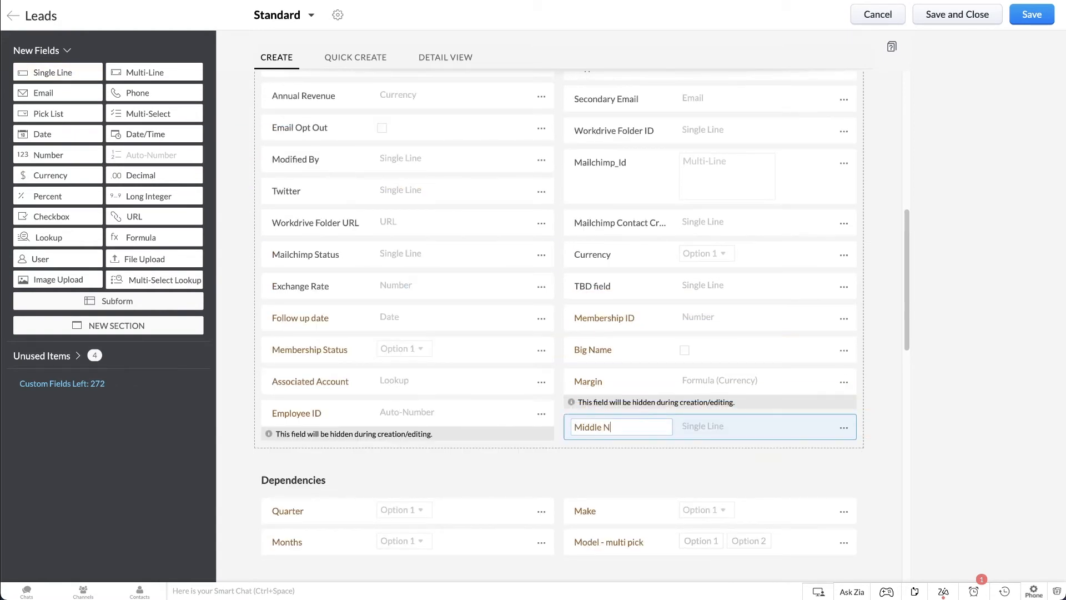
{"action": "type", "text": "ame"}
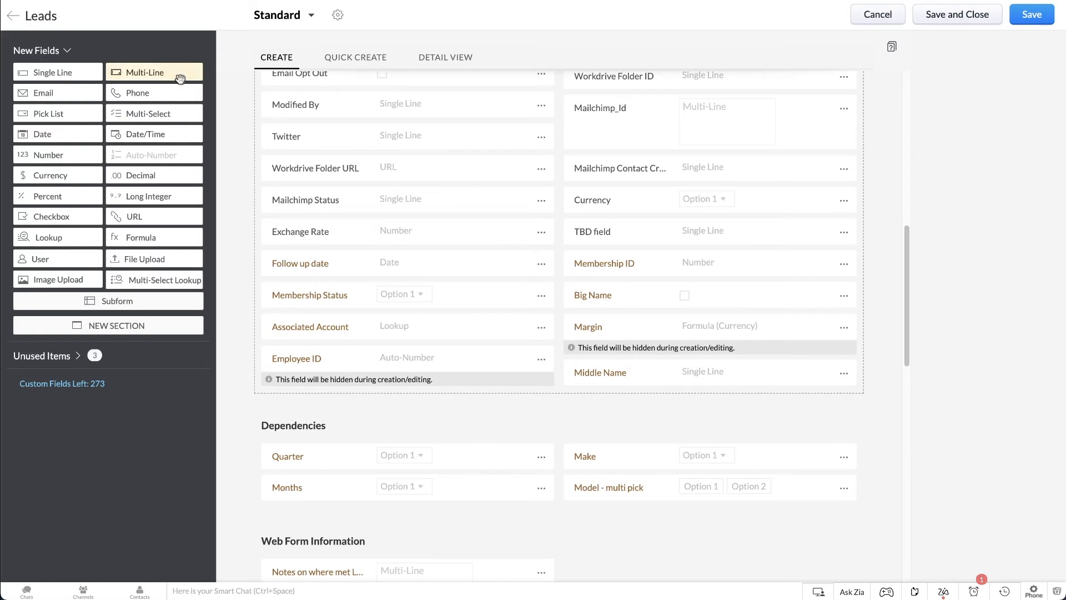
Add a Multi-Line field named "Problem Statement" below Employee ID in the layout.
{"action": "left_click_drag", "start_coordinate": [181, 79], "coordinate": [366, 461]}
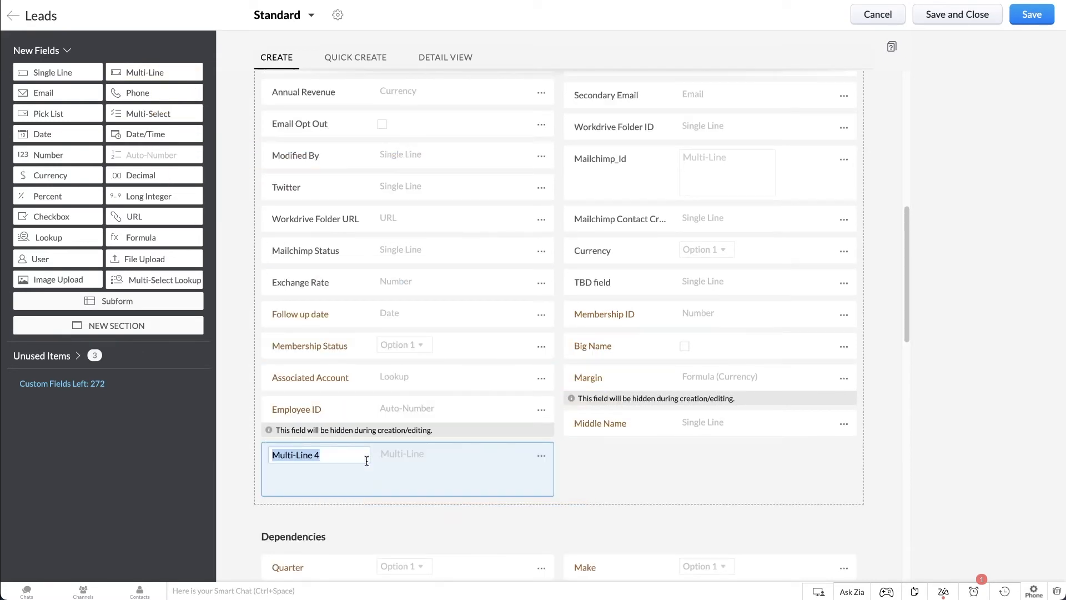
{"action": "type", "text": "Problem Stat"}
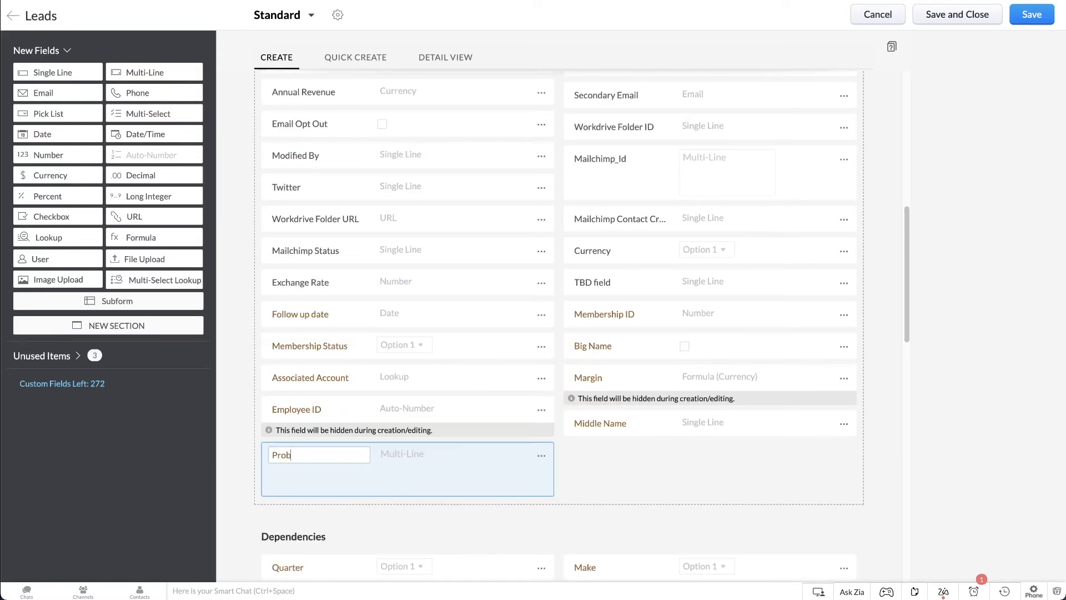
{"action": "type", "text": "ement"}
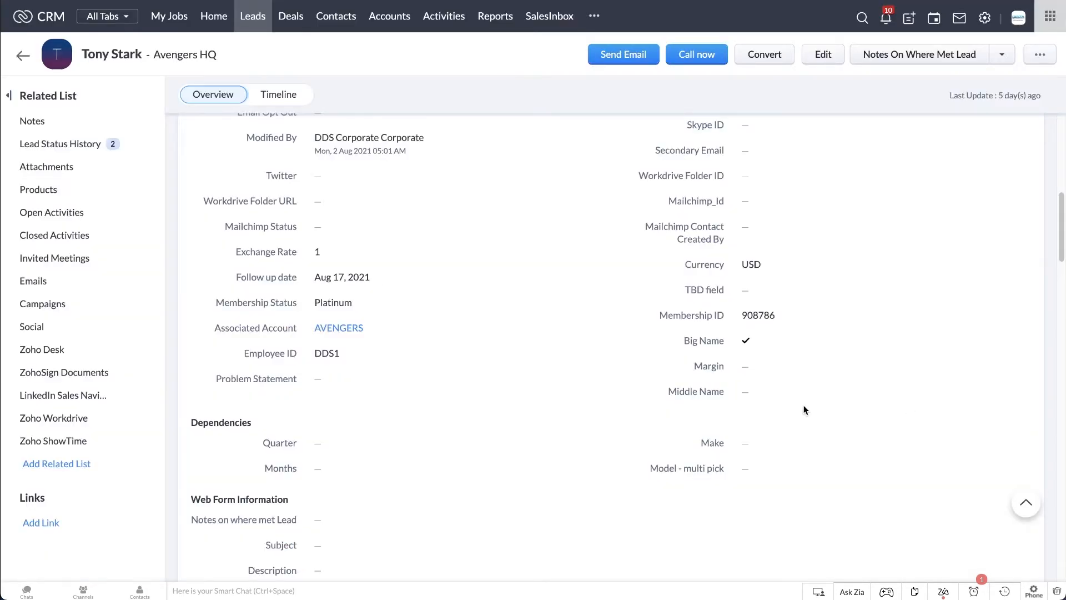
Enter the lead's middle name in the record's Middle Name field and save it.
{"action": "left_click", "coordinate": [805, 392]}
{"action": "type", "text": "Bruce"}
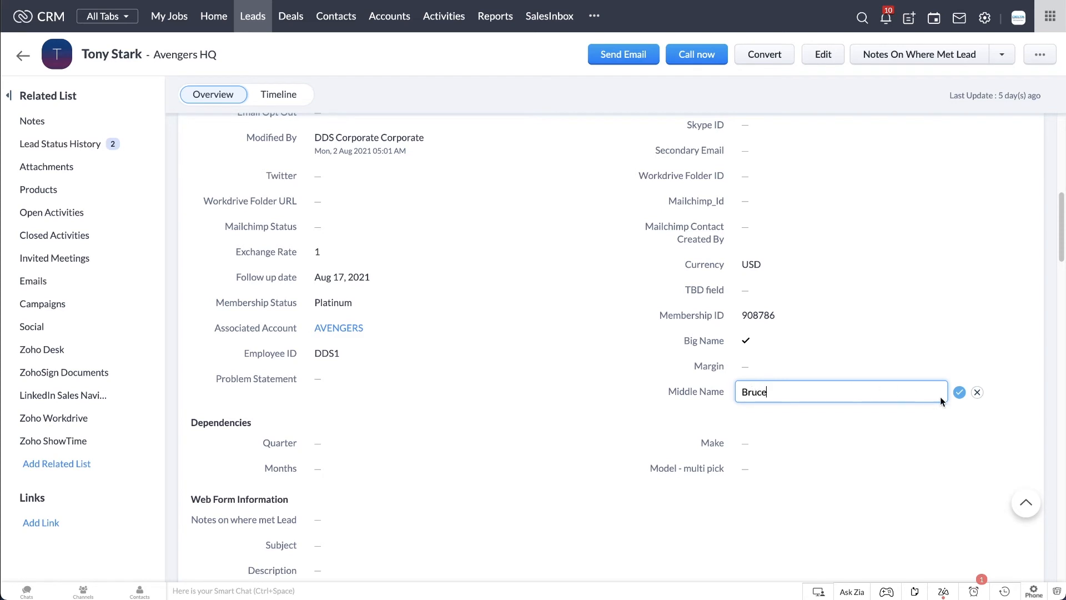
{"action": "left_click", "coordinate": [960, 392]}
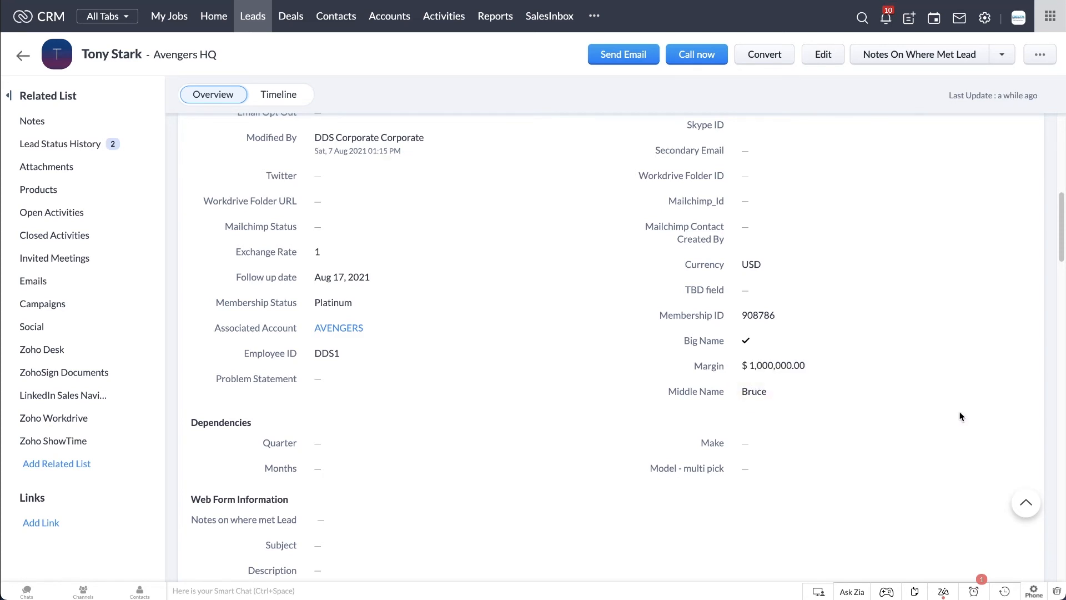
Fill the lead's Problem Statement with the copied text about migrating from spreadsheets to a new system, and save it.
{"action": "left_click", "coordinate": [353, 376]}
{"action": "type", "text": "We are using spreadsheets to manage our leads and customers. Looking for a new system to migrate to and automate a few processes like lead creation and email marketing."}
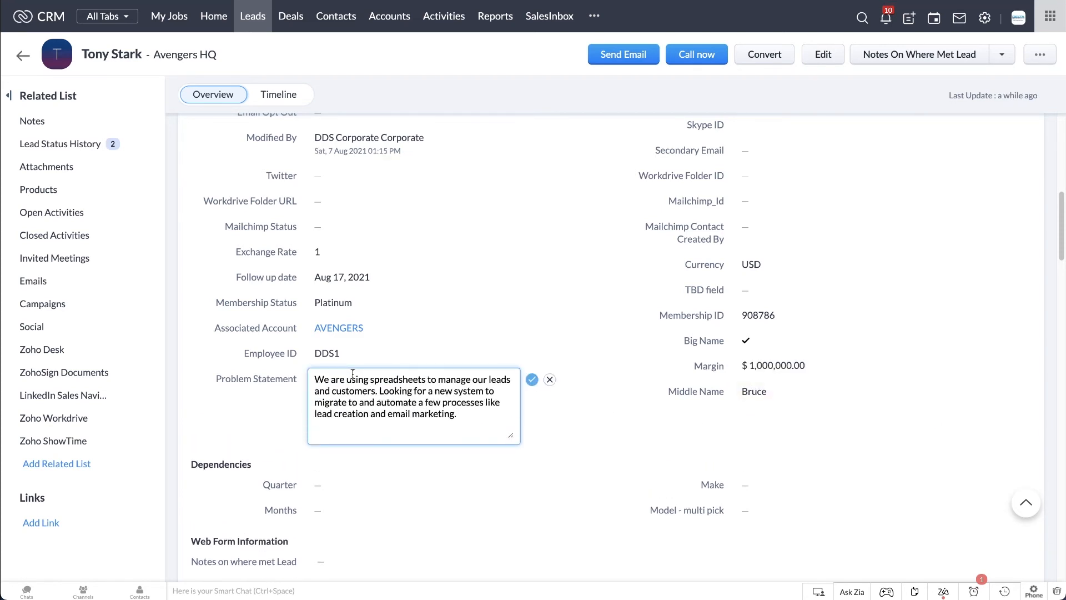
{"action": "left_click", "coordinate": [532, 380]}
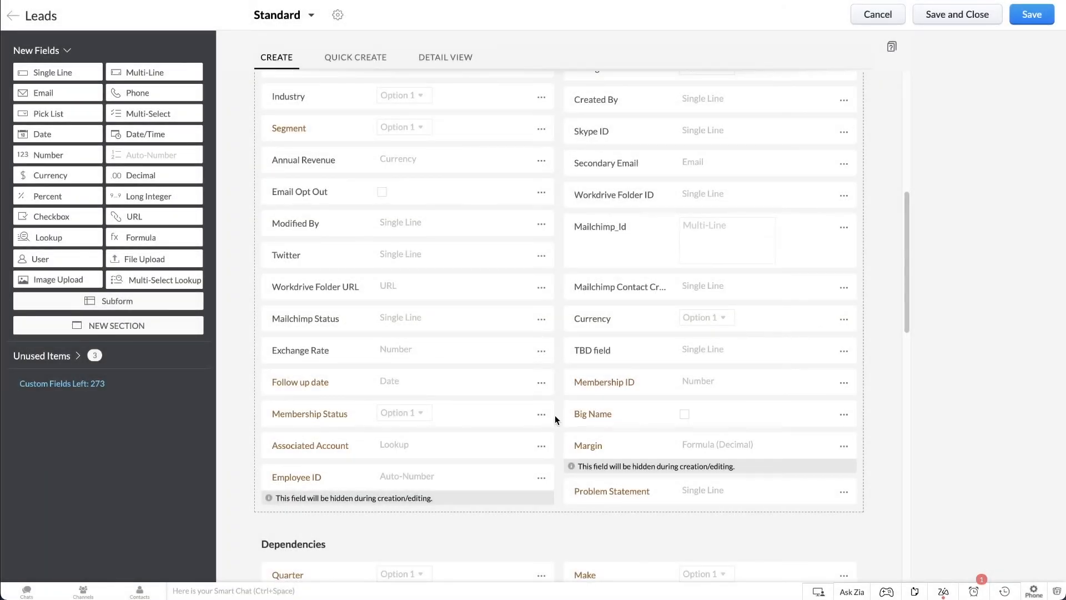
Edit the Membership Status pick list properties so the field is also created for Account in the Standard layout.
{"action": "left_click", "coordinate": [543, 418]}
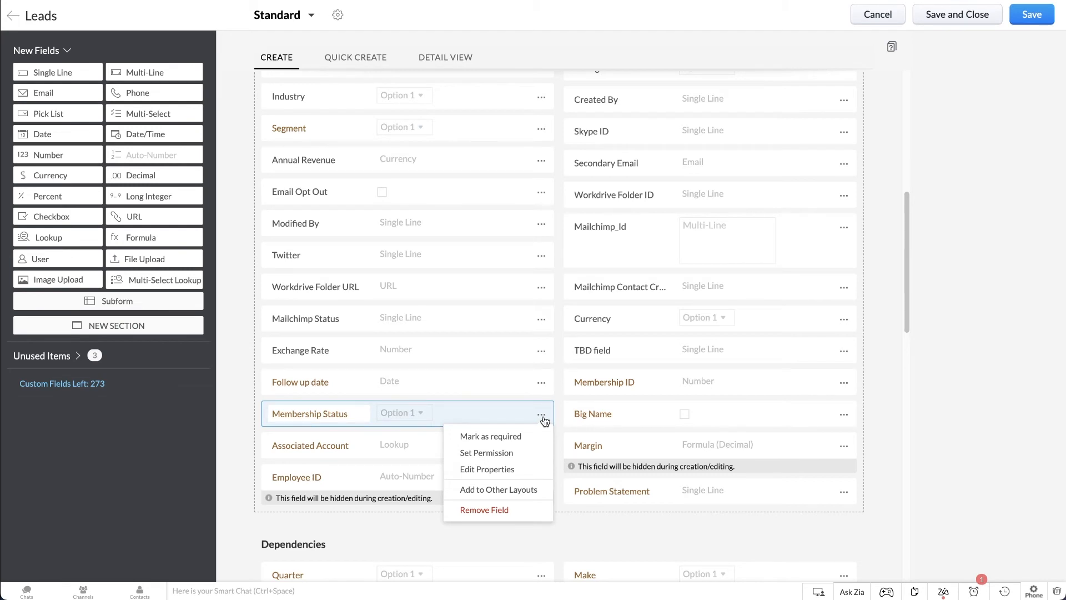
{"action": "left_click", "coordinate": [487, 470]}
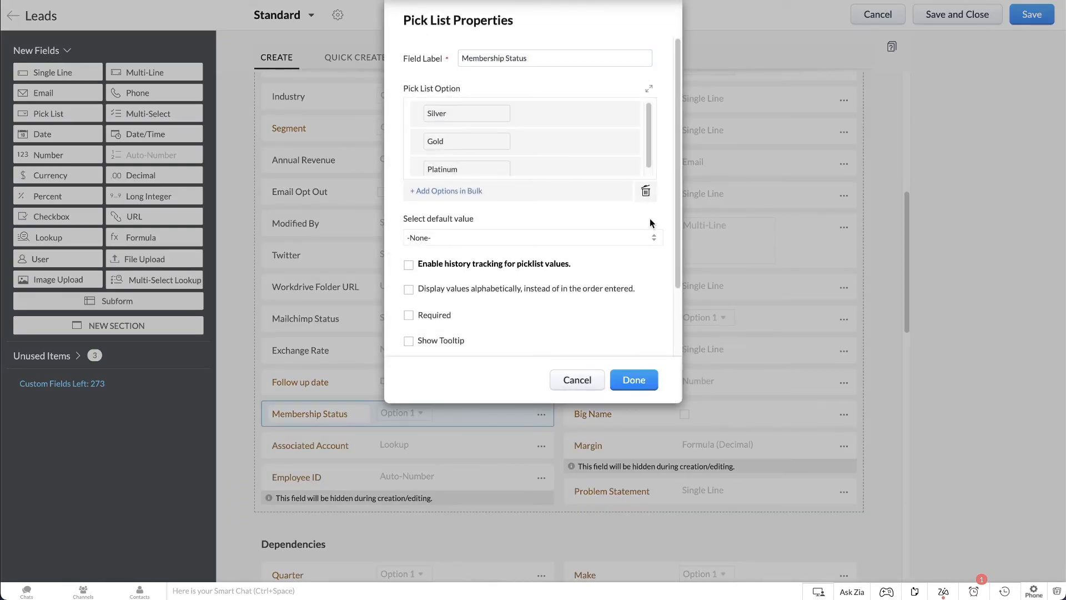
{"action": "scroll", "coordinate": [650, 218], "scroll_direction": "down", "scroll_amount": 3}
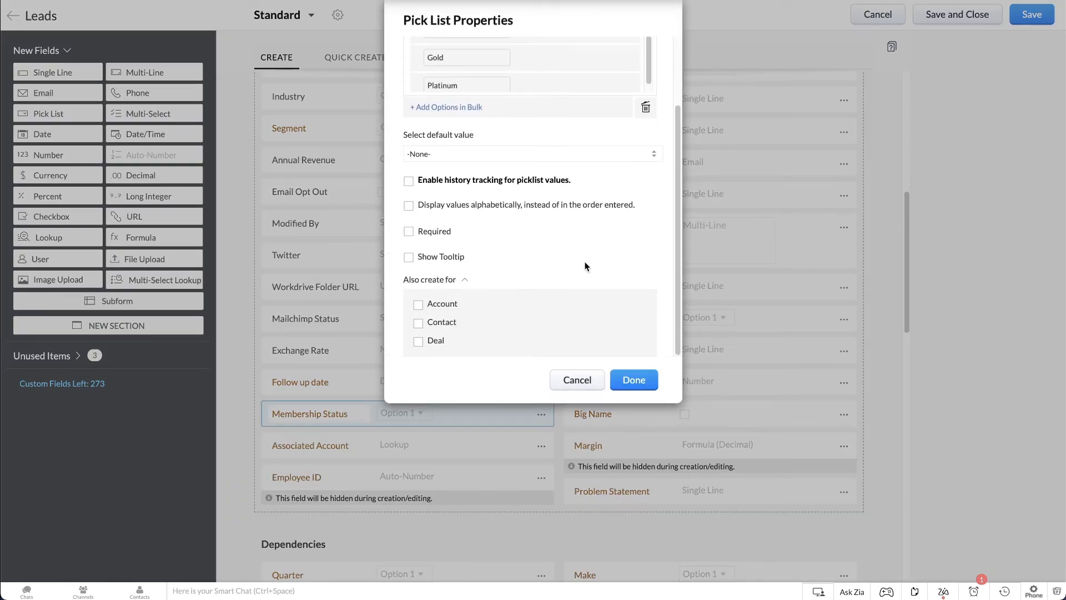
{"action": "left_click", "coordinate": [442, 304]}
{"action": "scroll", "coordinate": [442, 303], "scroll_direction": "down", "scroll_amount": 2}
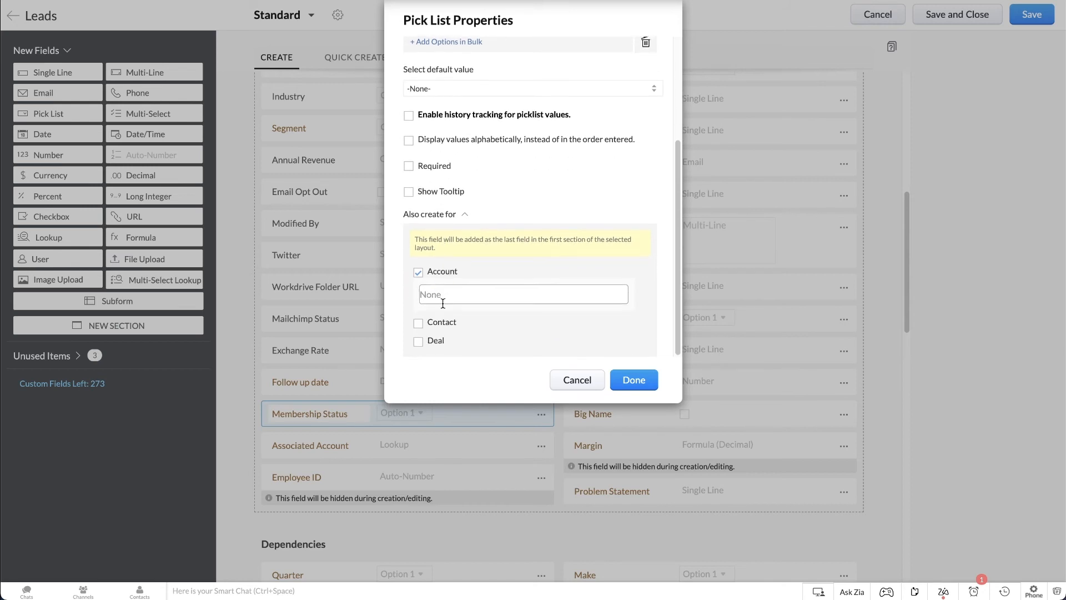
{"action": "left_click", "coordinate": [444, 299]}
{"action": "left_click", "coordinate": [449, 320]}
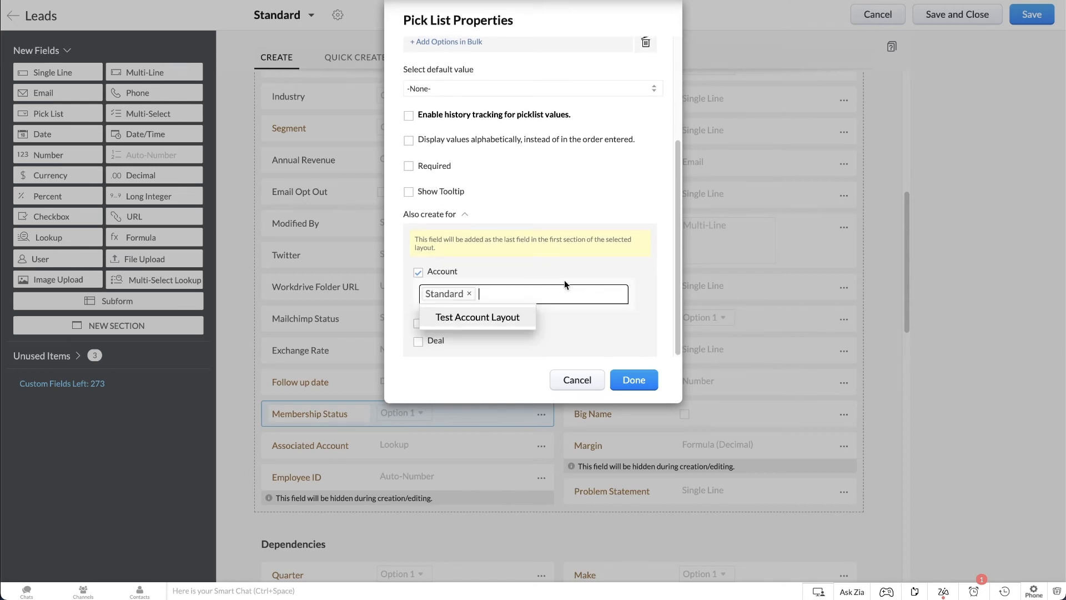
{"action": "left_click", "coordinate": [576, 281]}
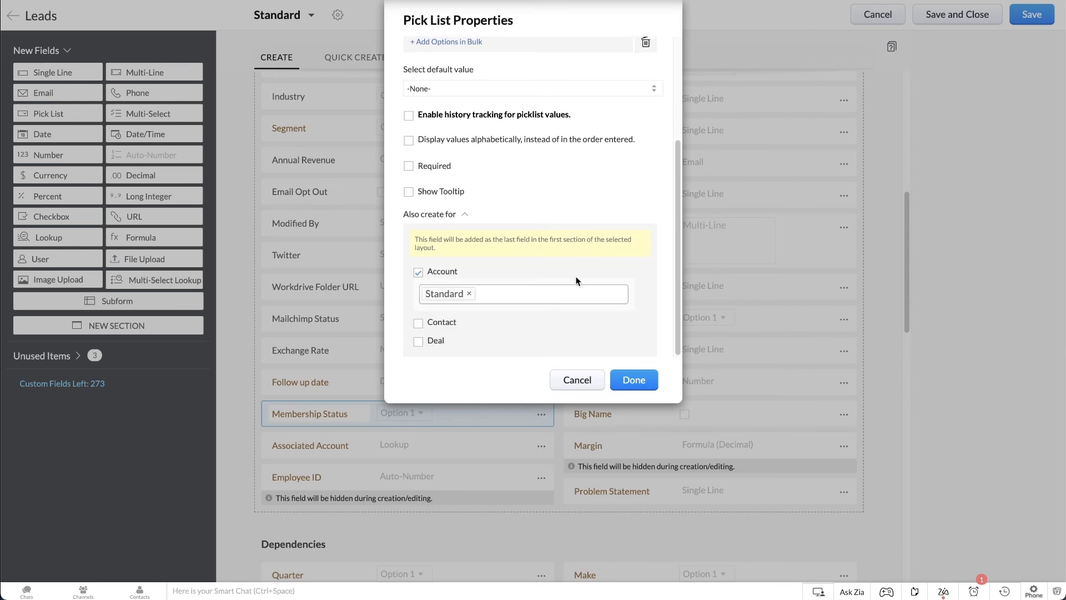
Also create Membership Status for Contact and for Deal in the Standard layout, and confirm the pick list properties.
{"action": "left_click", "coordinate": [419, 341]}
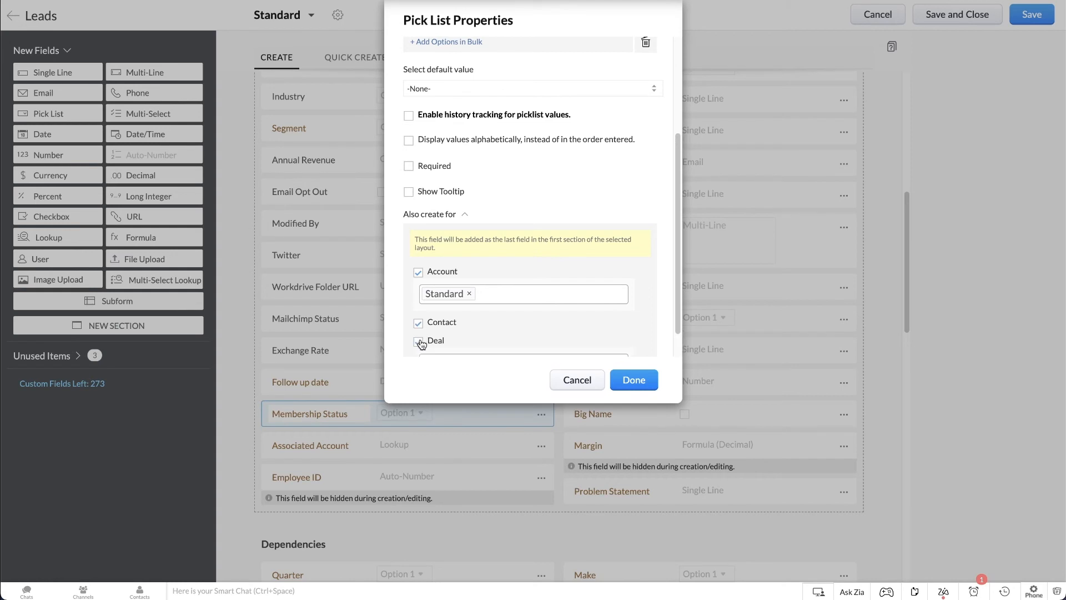
{"action": "left_click", "coordinate": [493, 331]}
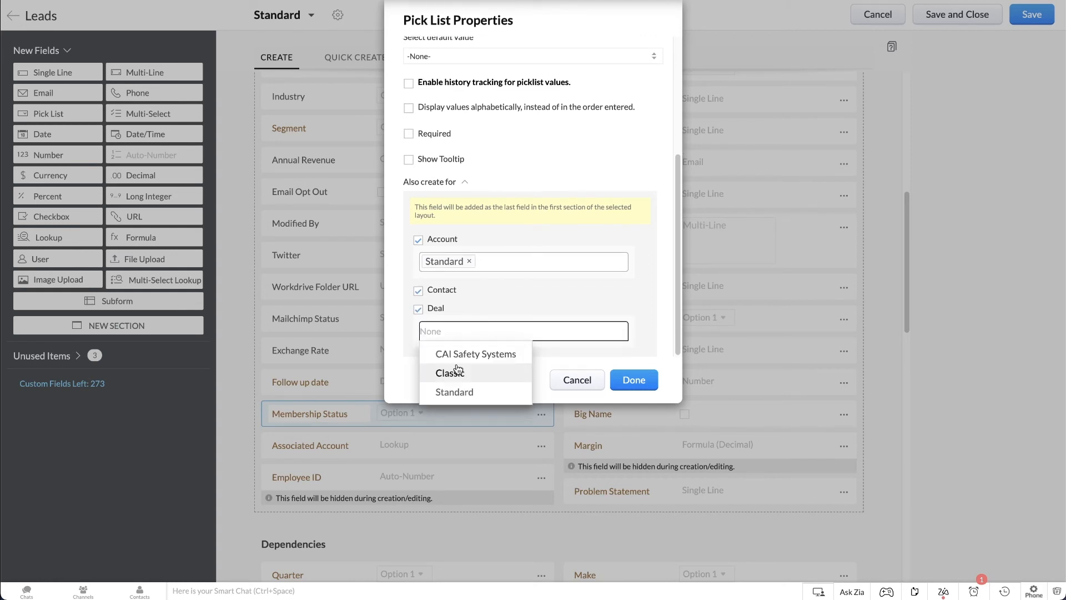
{"action": "left_click", "coordinate": [457, 391]}
{"action": "left_click", "coordinate": [620, 317]}
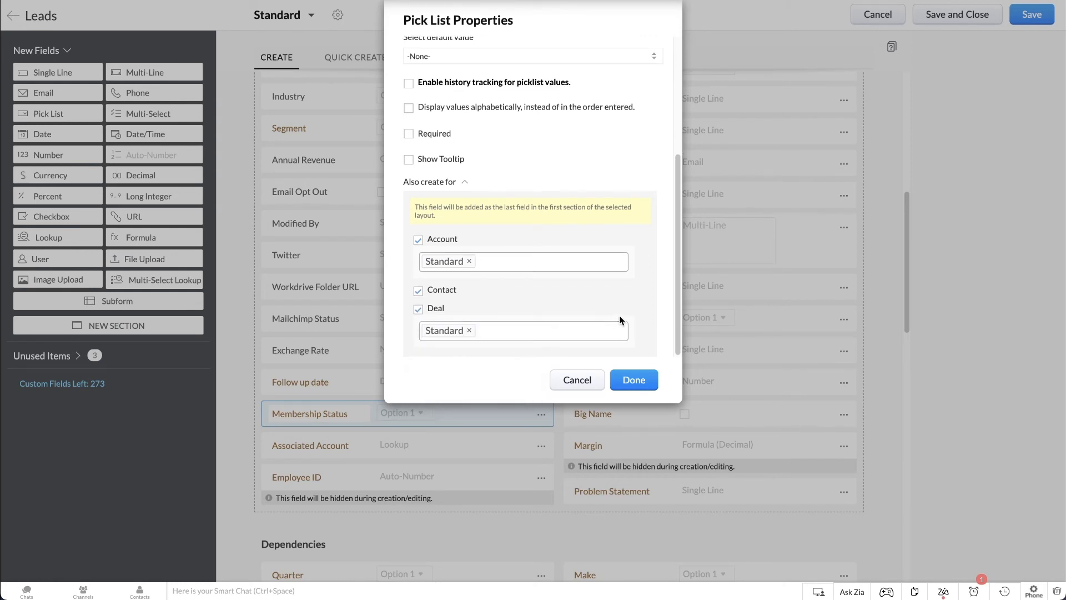
{"action": "left_click", "coordinate": [633, 382]}
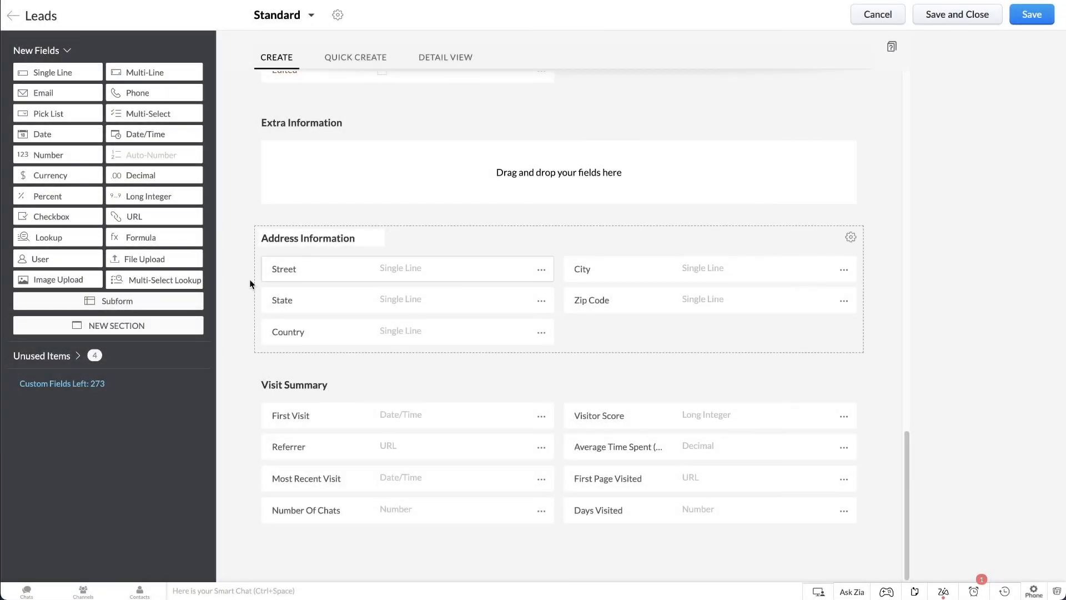
Add a subform named Supporting Info between Address Information and Visit Summary, and give it a Single Line field.
{"action": "left_click_drag", "start_coordinate": [151, 303], "coordinate": [395, 326]}
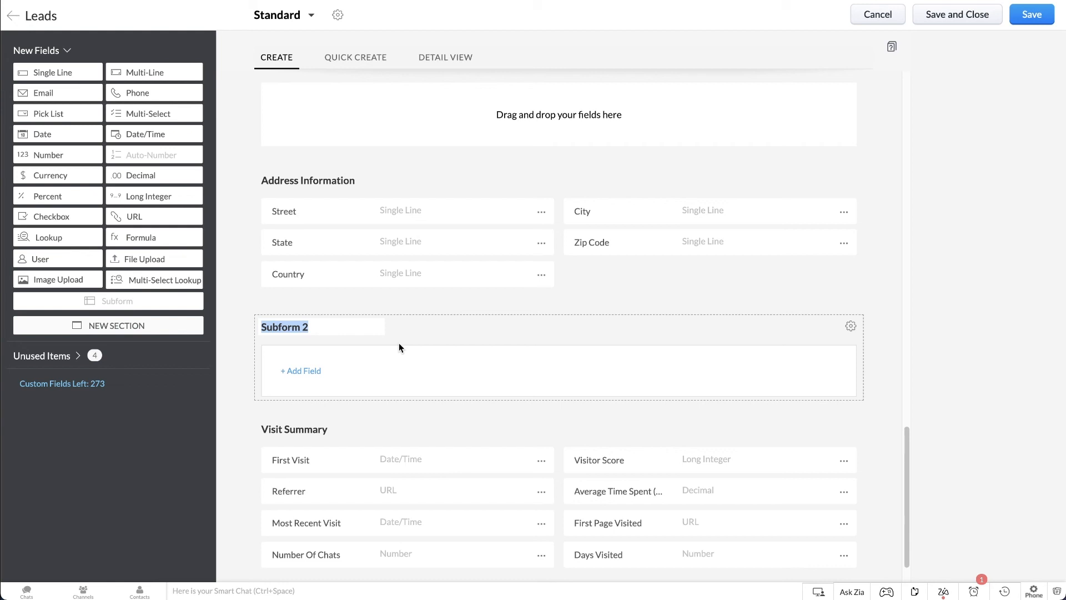
{"action": "type", "text": "Supporting Inf"}
{"action": "type", "text": "o"}
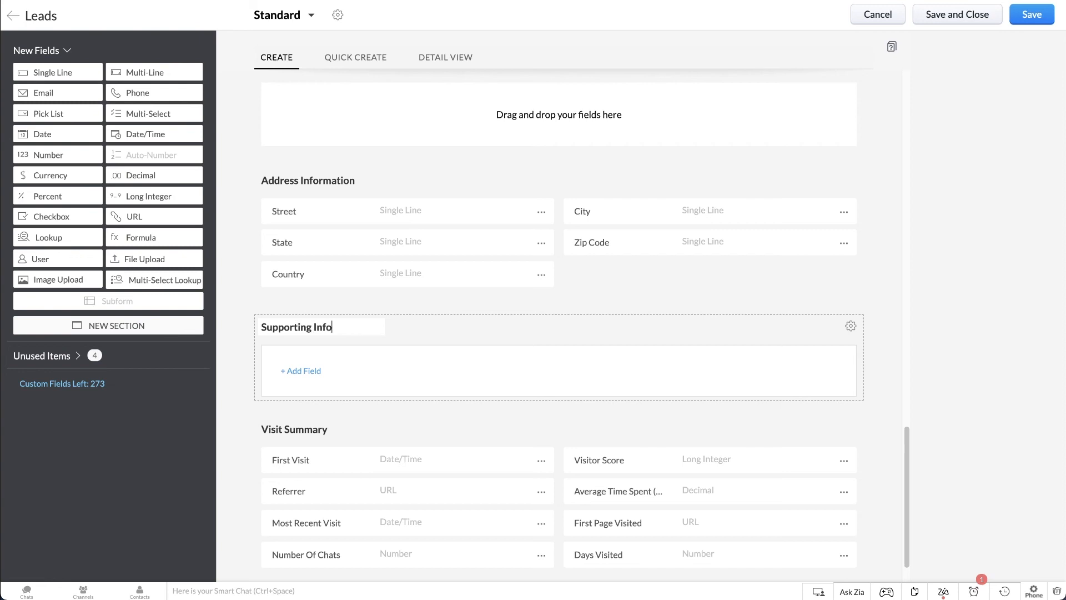
{"action": "left_click", "coordinate": [317, 371]}
{"action": "left_click", "coordinate": [281, 405]}
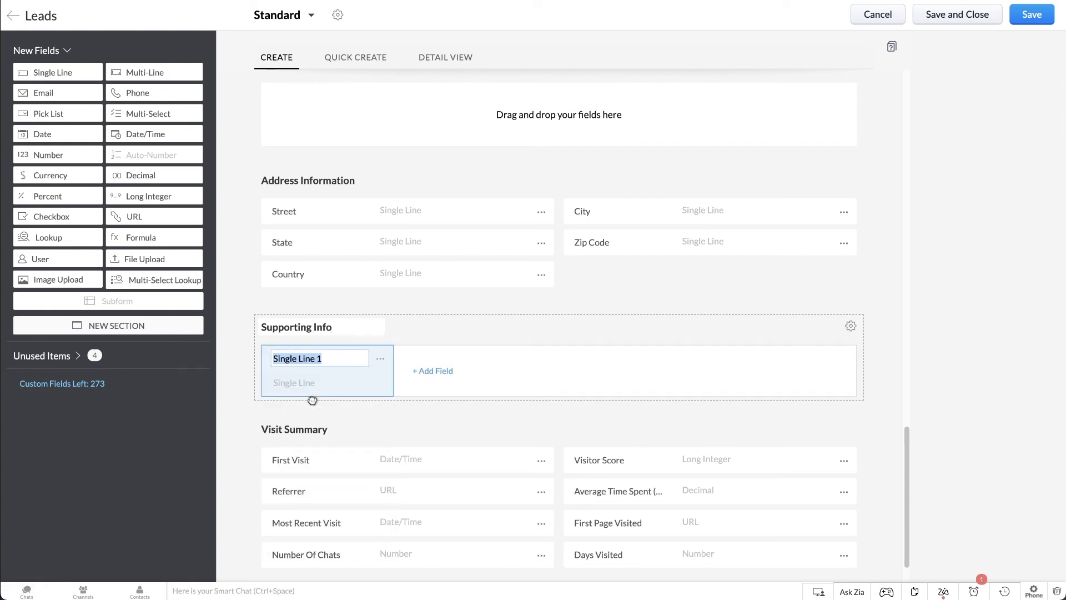
Add a Lookup field labelled Product to the Supporting Info subform, with Products as its lookup module.
{"action": "left_click", "coordinate": [438, 370]}
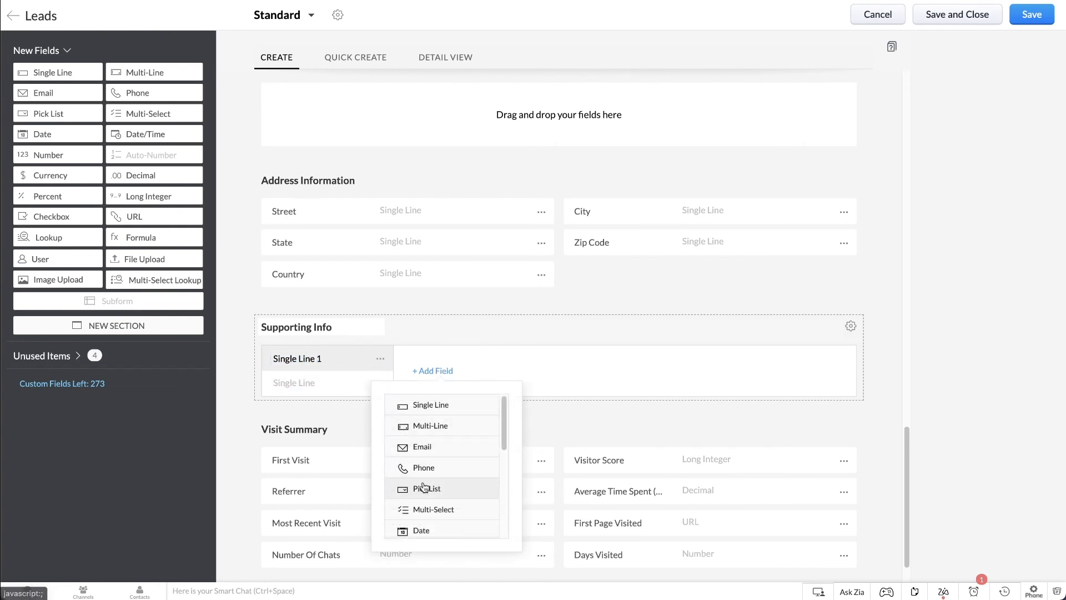
{"action": "scroll", "coordinate": [425, 486], "scroll_direction": "down", "scroll_amount": 5}
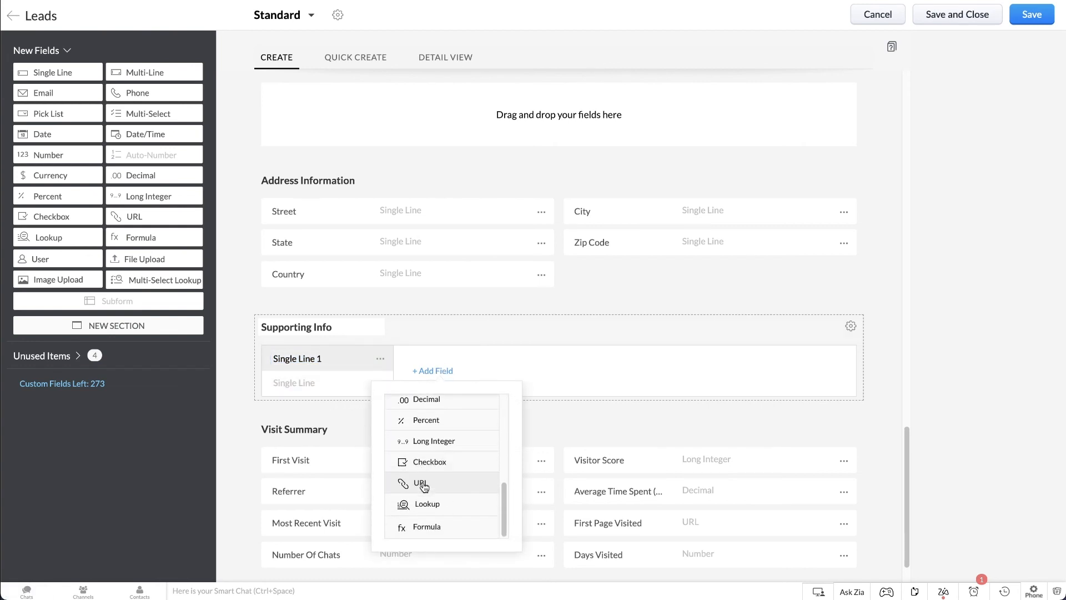
{"action": "left_click", "coordinate": [422, 502]}
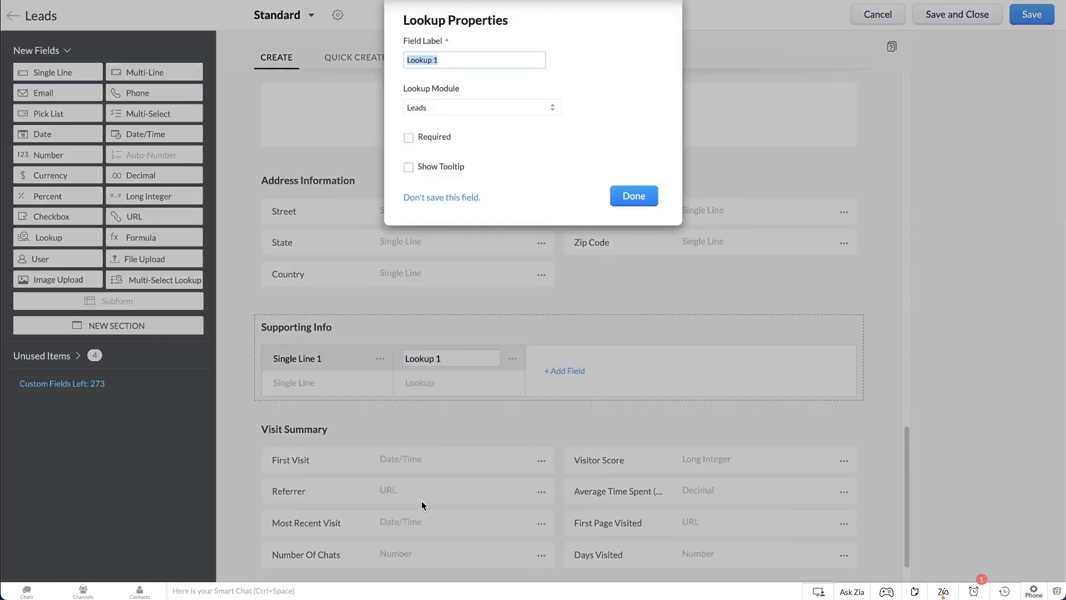
{"action": "type", "text": "Product"}
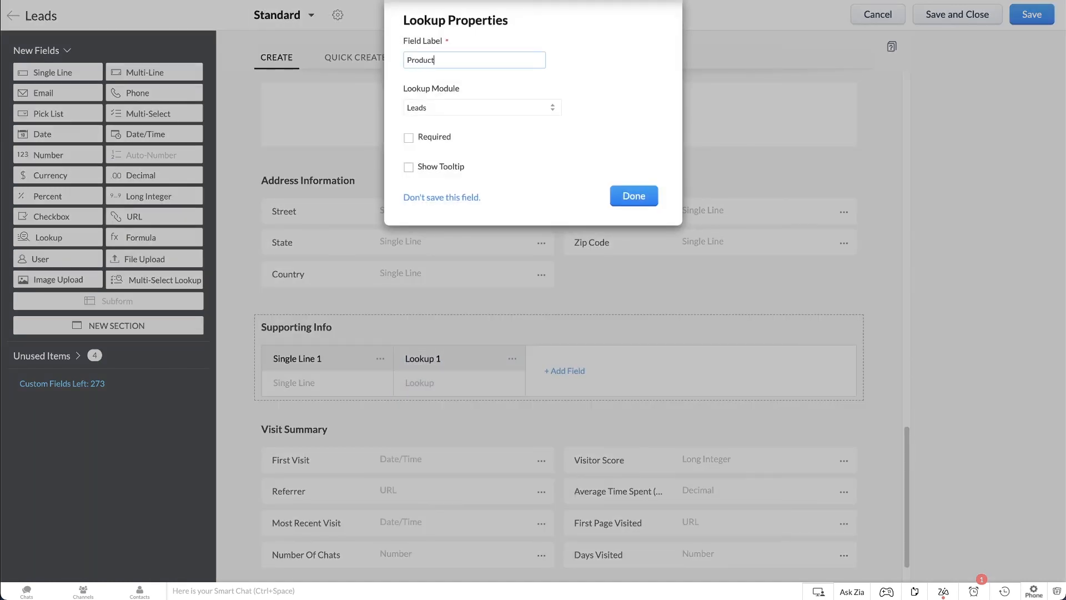
{"action": "left_click", "coordinate": [535, 105]}
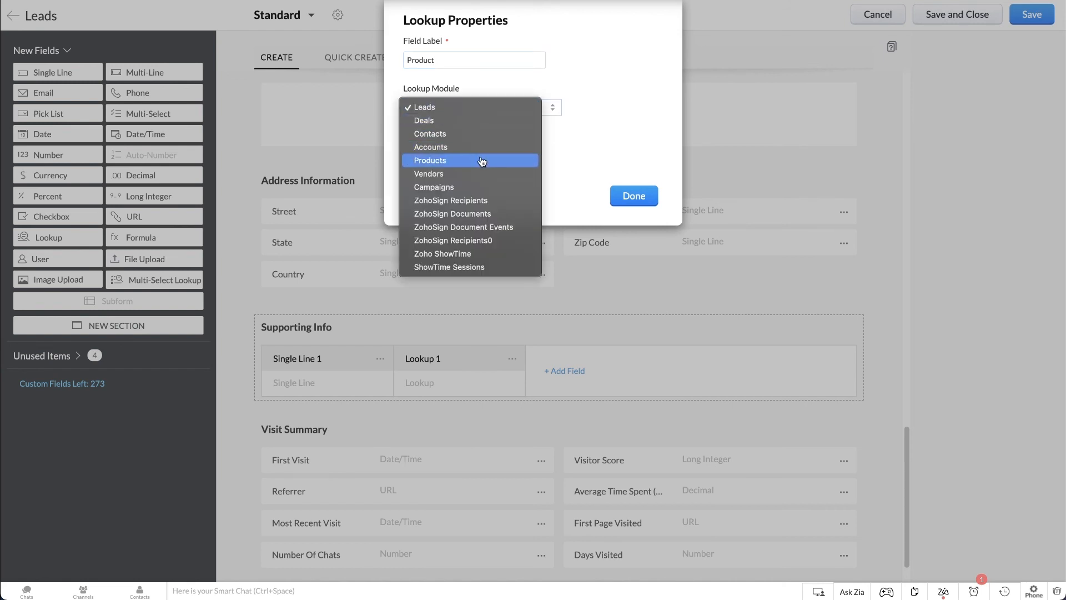
{"action": "left_click", "coordinate": [482, 160]}
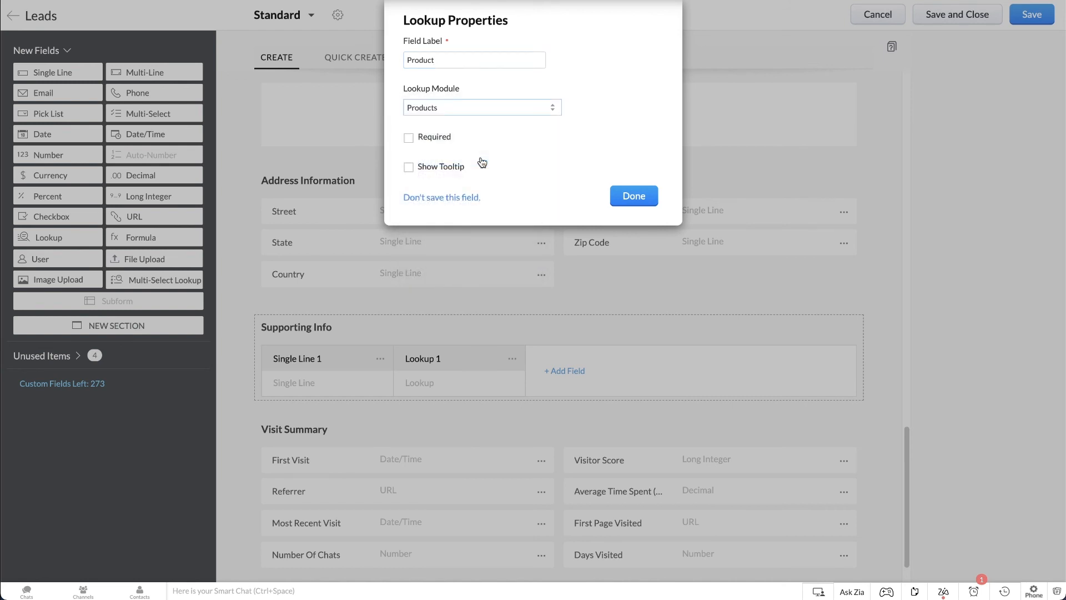
{"action": "left_click", "coordinate": [623, 197]}
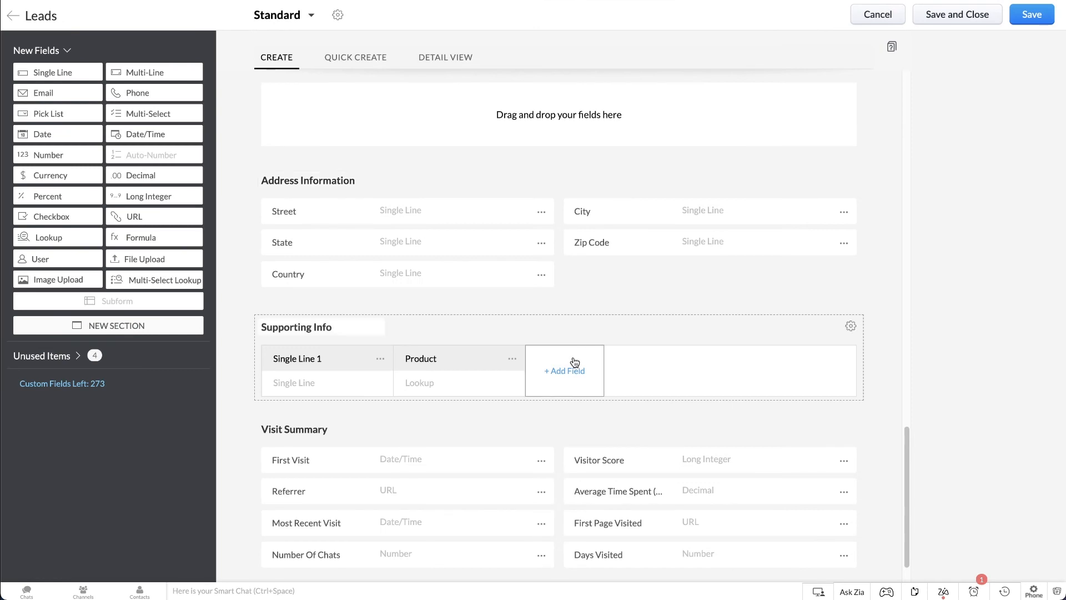
Add the Manufacturer field from the Product lookup module to the Supporting Info subform.
{"action": "left_click", "coordinate": [568, 373]}
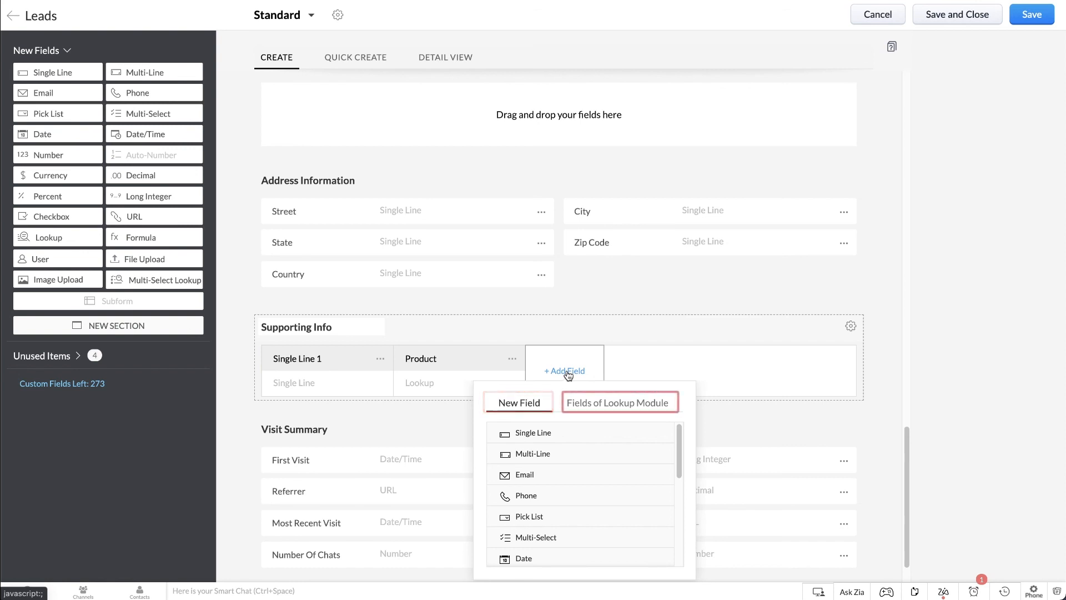
{"action": "left_click", "coordinate": [580, 404]}
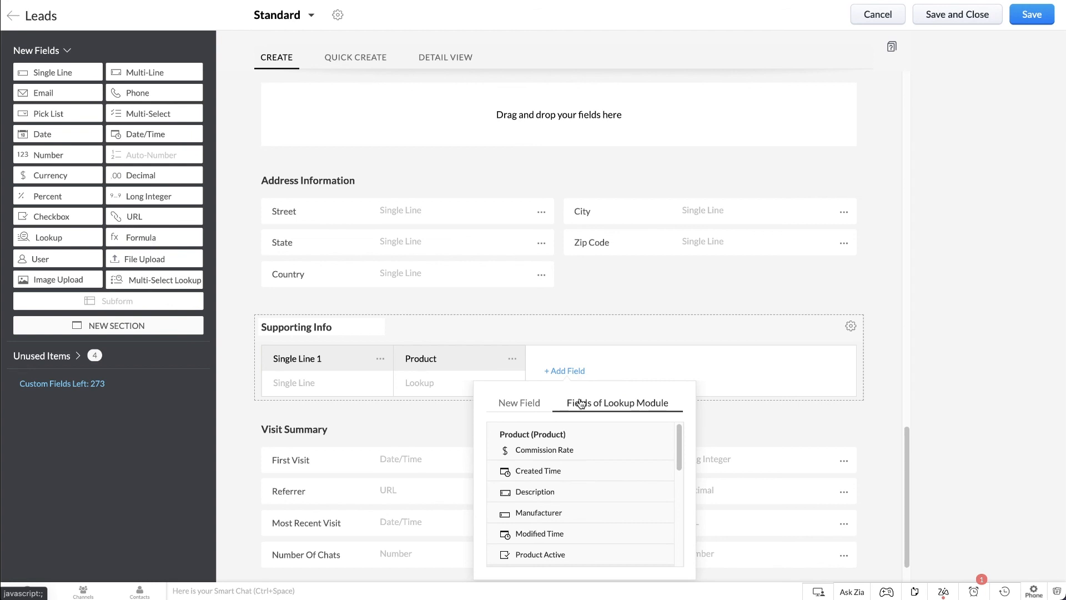
{"action": "left_click", "coordinate": [549, 513]}
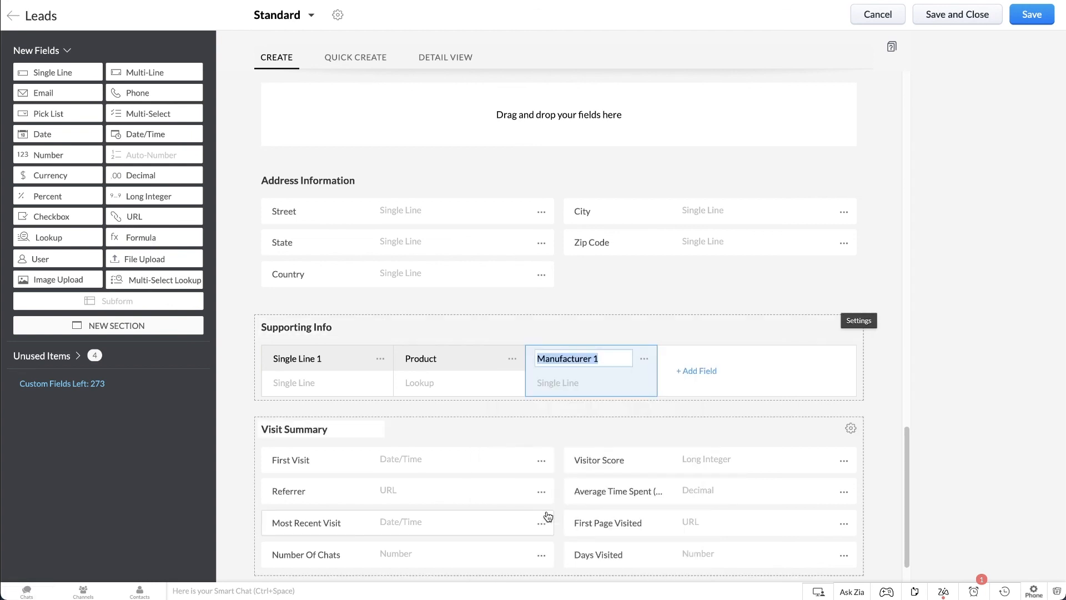